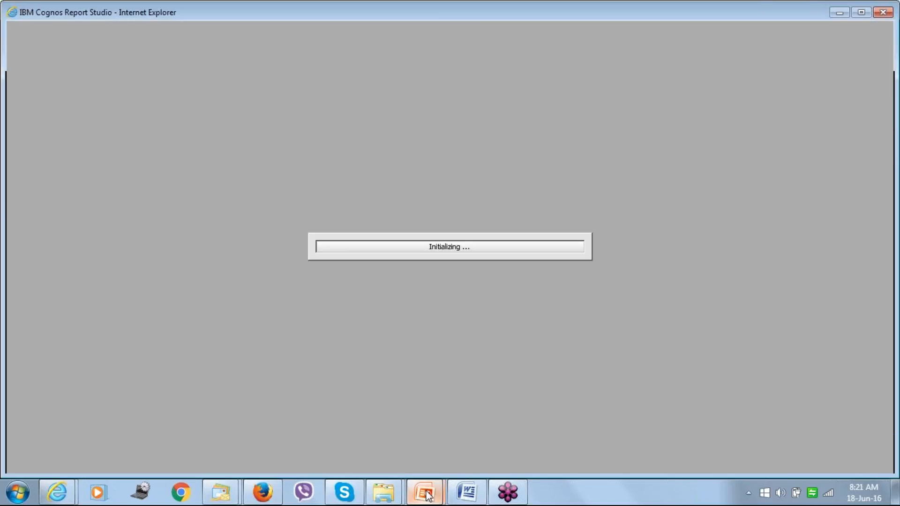
# - Create a new list report based on the GO Sales (query) package
pyautogui.moveTo(427, 496)
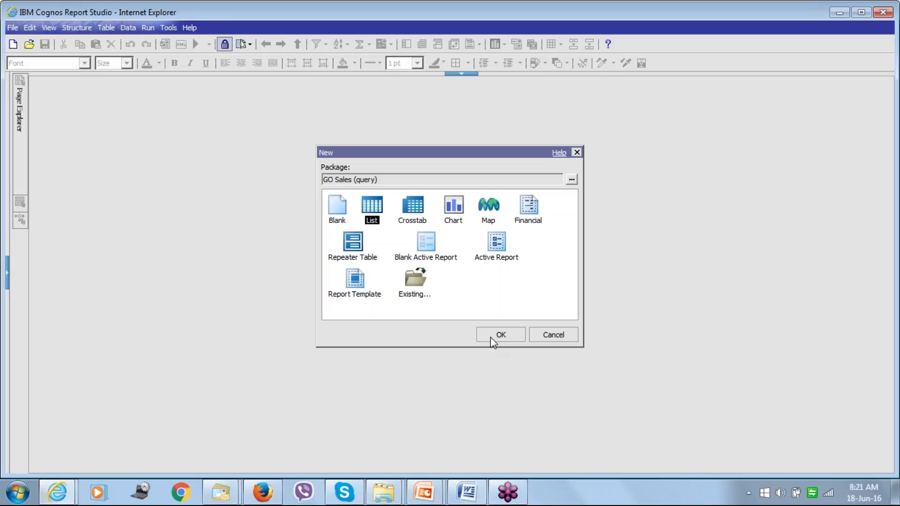
pyautogui.click(491, 337)
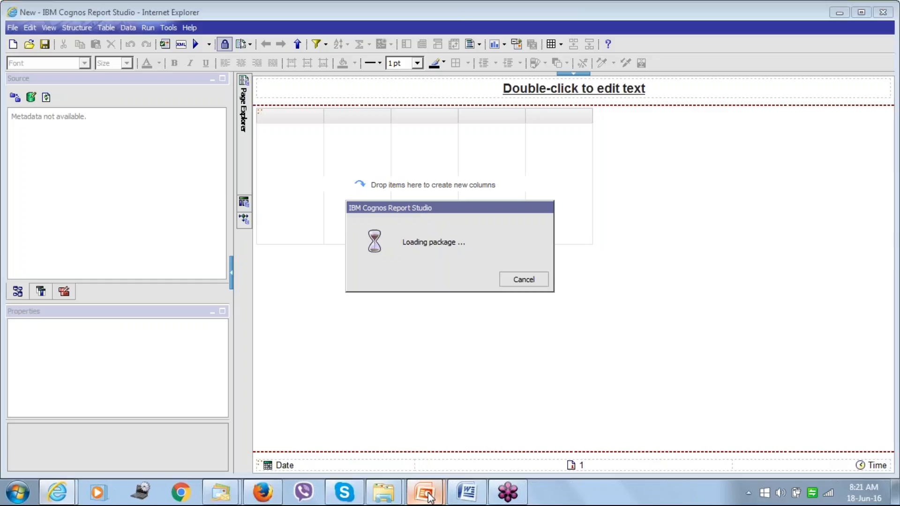
# - Switch to the PowerPoint slide show to read the Report Studio topics, and return to Cognos Report Studio
pyautogui.moveTo(428, 497)
pyautogui.click(500, 425)
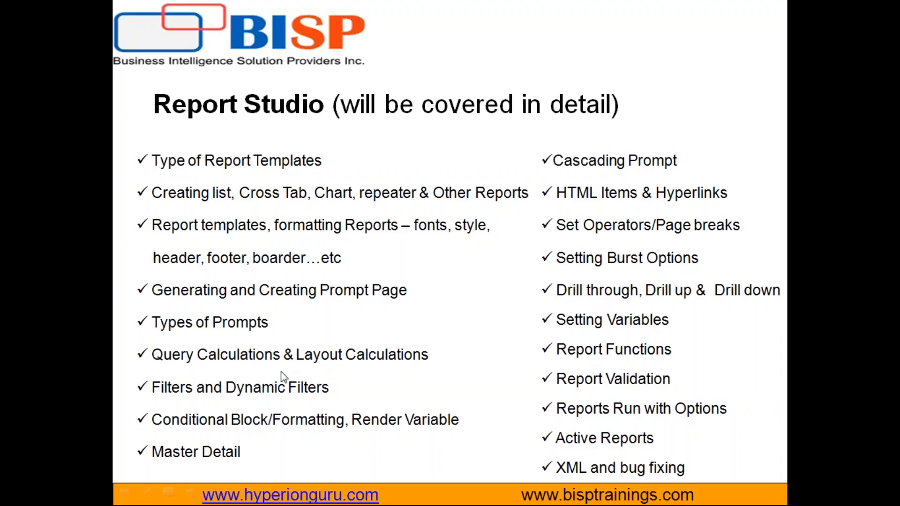
pyautogui.press('super')
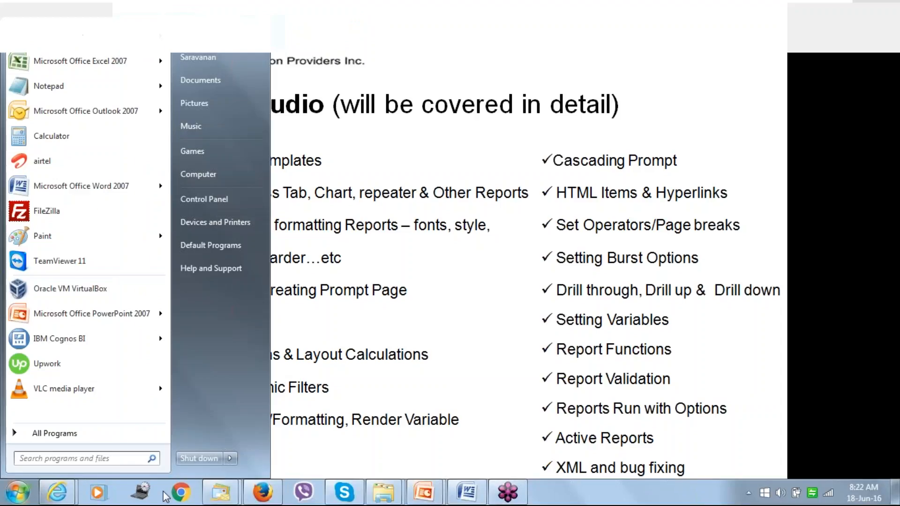
pyautogui.click(62, 489)
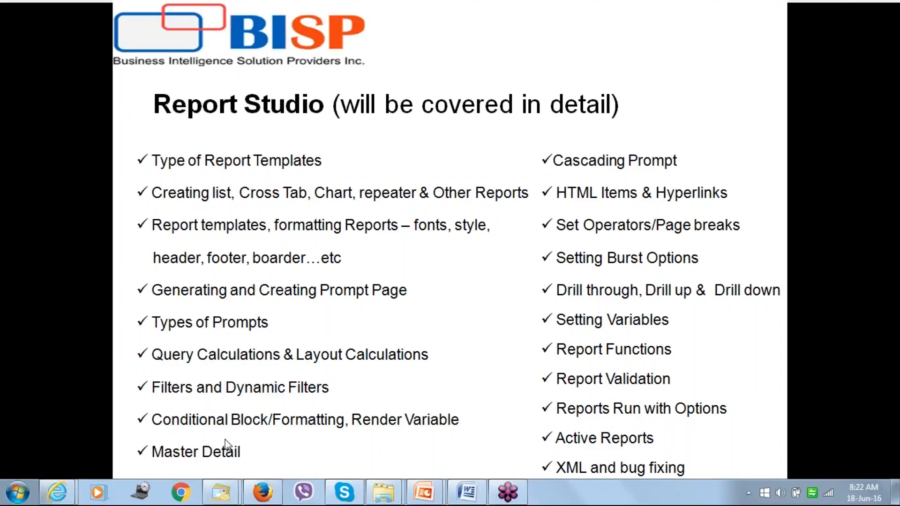
pyautogui.click(225, 426)
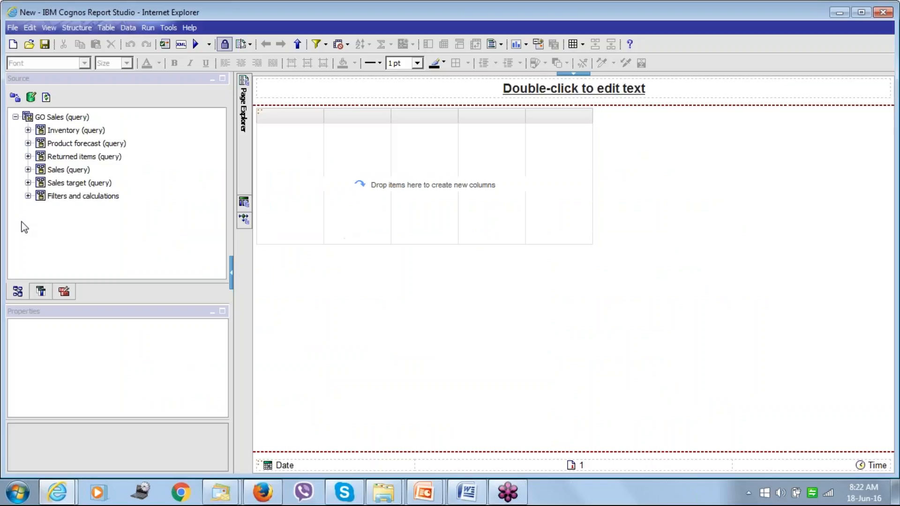
# - Expand Sales (query) and its Products query subject in the package source tree
pyautogui.click(28, 169)
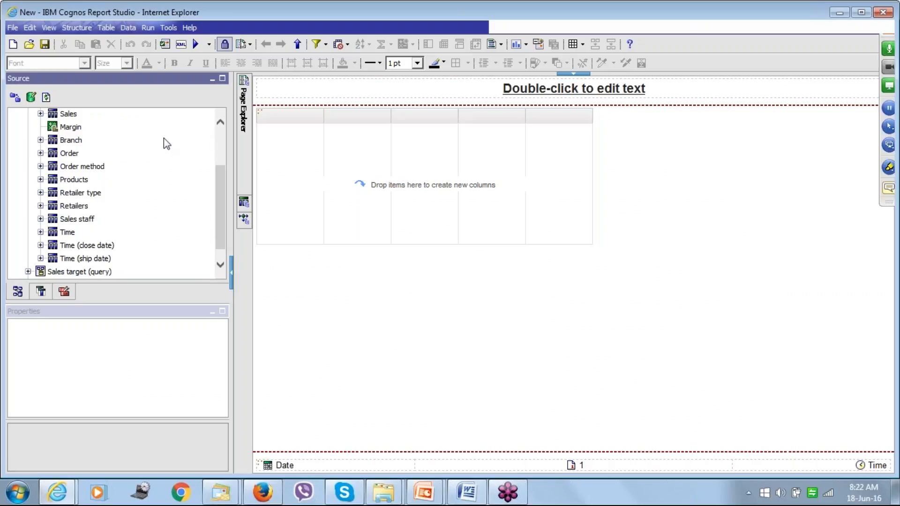
pyautogui.scroll(1, 70, 146)
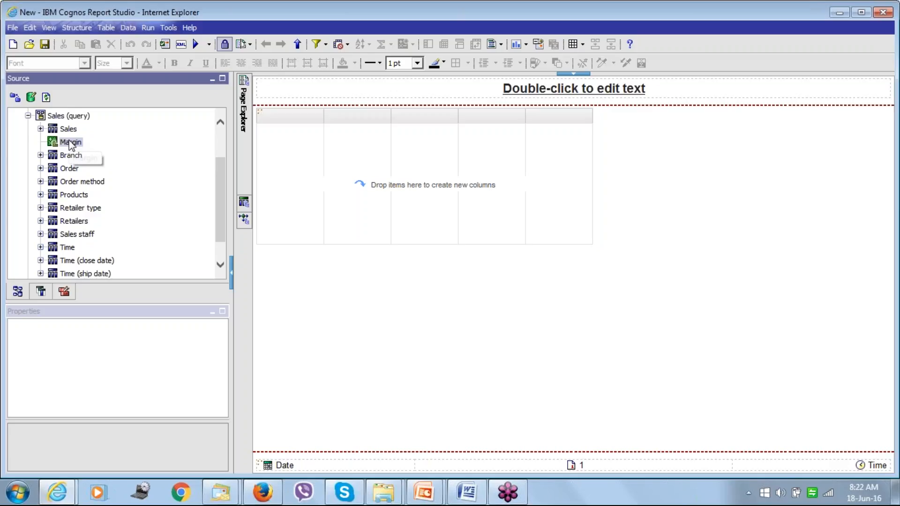
pyautogui.scroll(1, 71, 146)
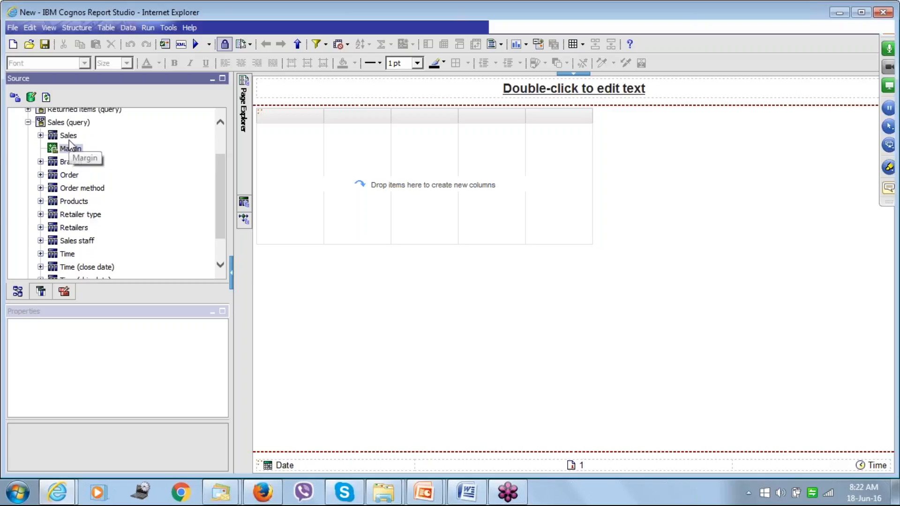
pyautogui.scroll(2, 100, 200)
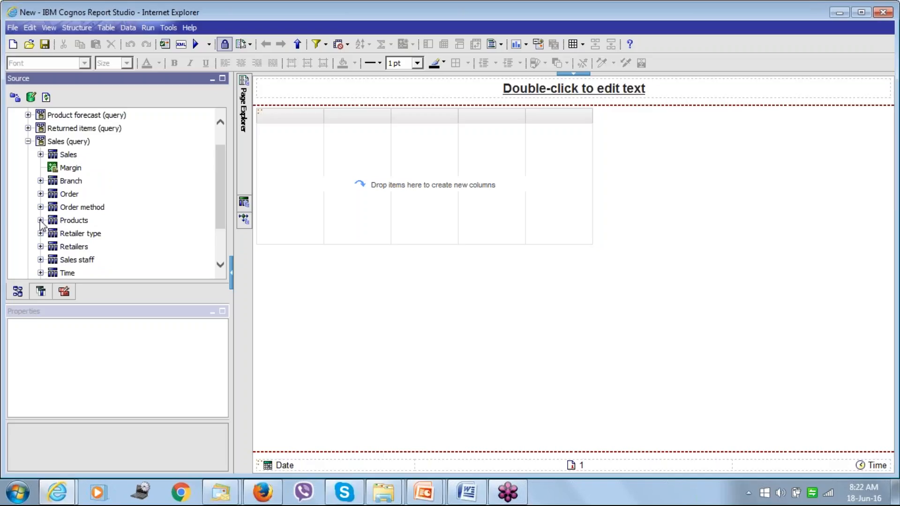
pyautogui.scroll(-2, 140, 196)
pyautogui.click(41, 195)
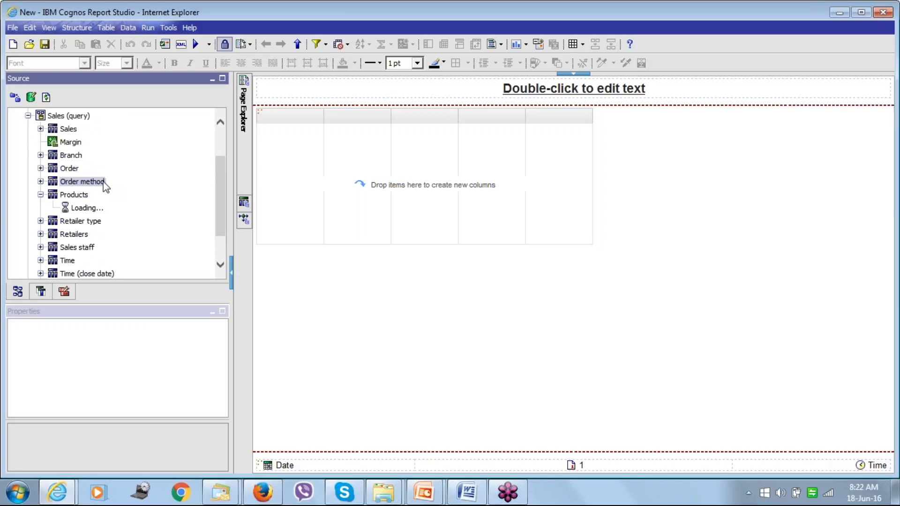
# - Add Product line and Product type from Products as the first two columns of the list
pyautogui.scroll(-3, 103, 183)
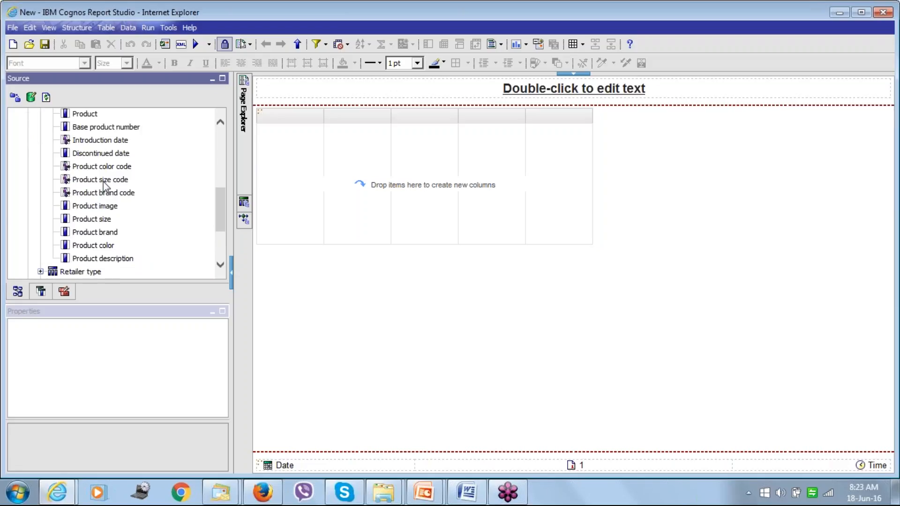
pyautogui.scroll(2, 104, 185)
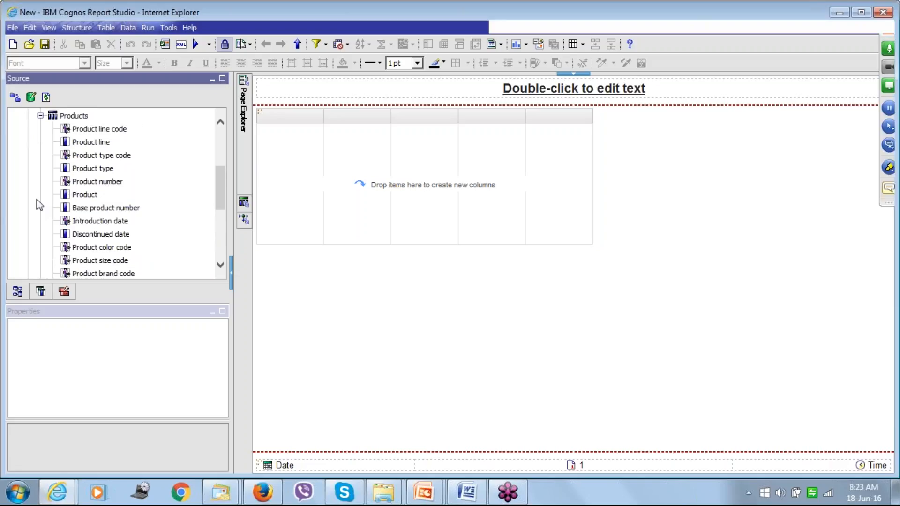
pyautogui.click(92, 142)
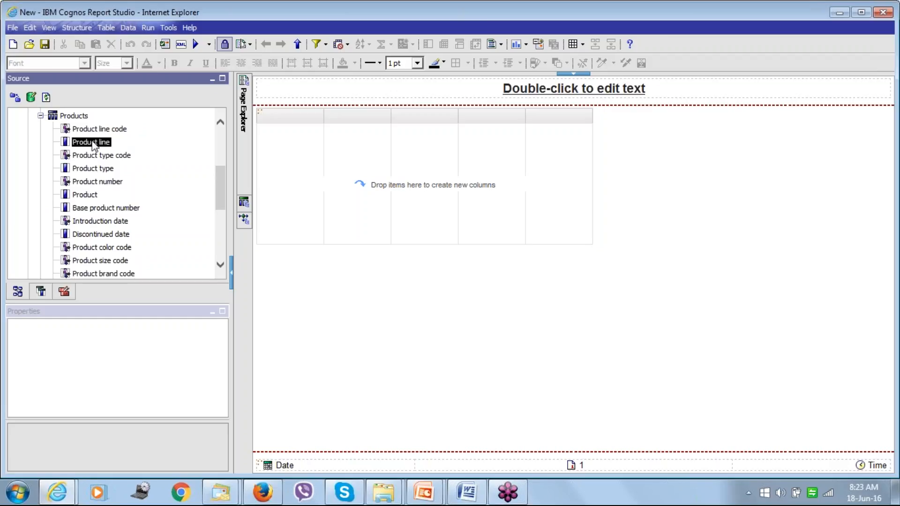
pyautogui.moveTo(96, 145); pyautogui.dragTo(277, 176)
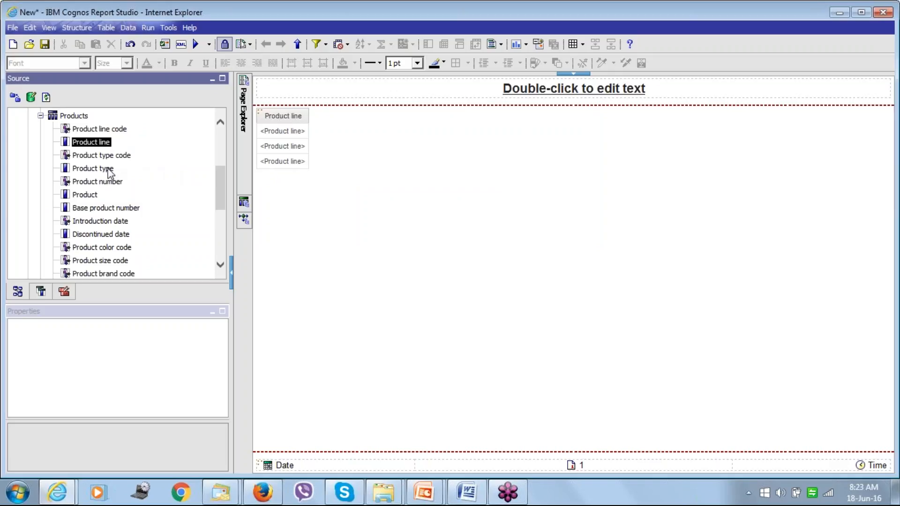
pyautogui.moveTo(101, 170); pyautogui.dragTo(305, 162)
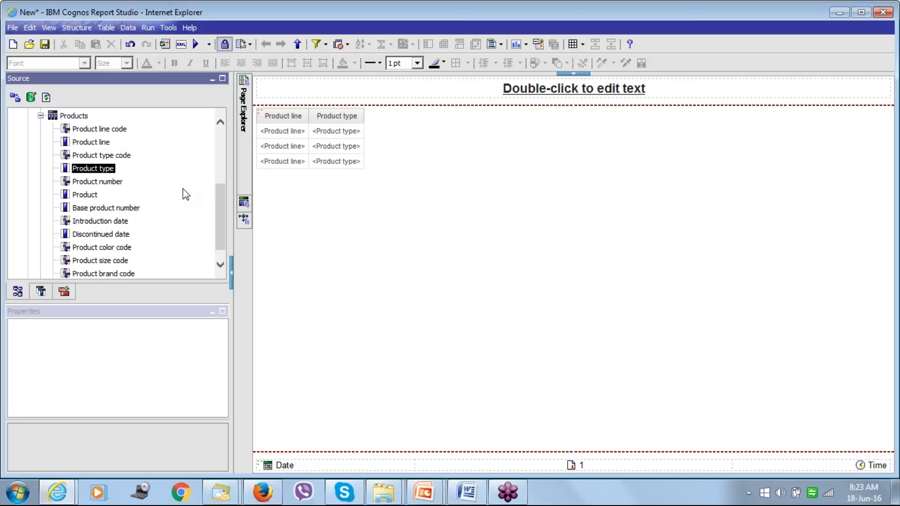
# - Expand the Sales query subject and add Revenue as the list's third column
pyautogui.scroll(1, 183, 189)
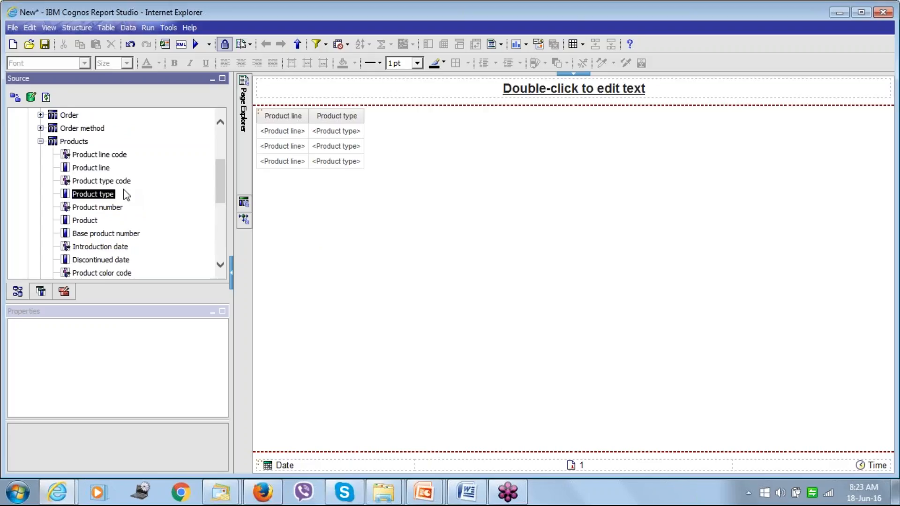
pyautogui.scroll(3, 126, 194)
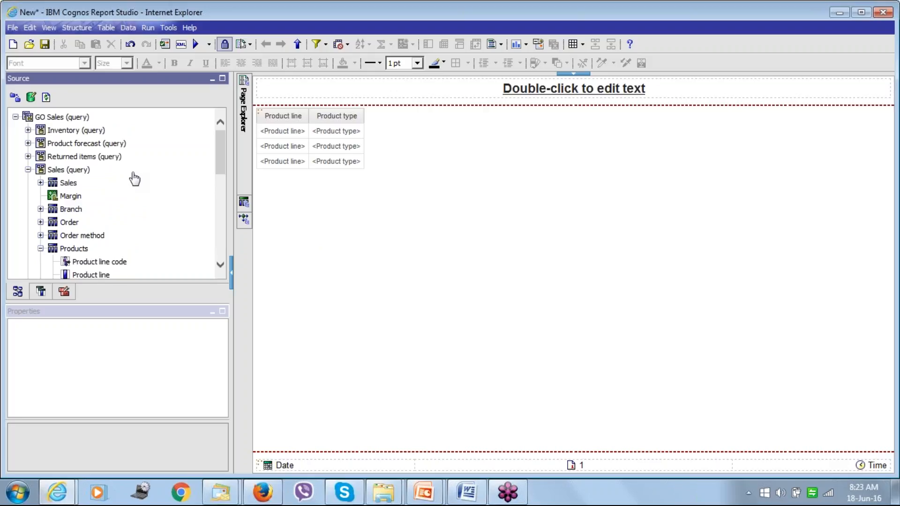
pyautogui.click(41, 183)
pyautogui.moveTo(80, 221); pyautogui.dragTo(351, 150)
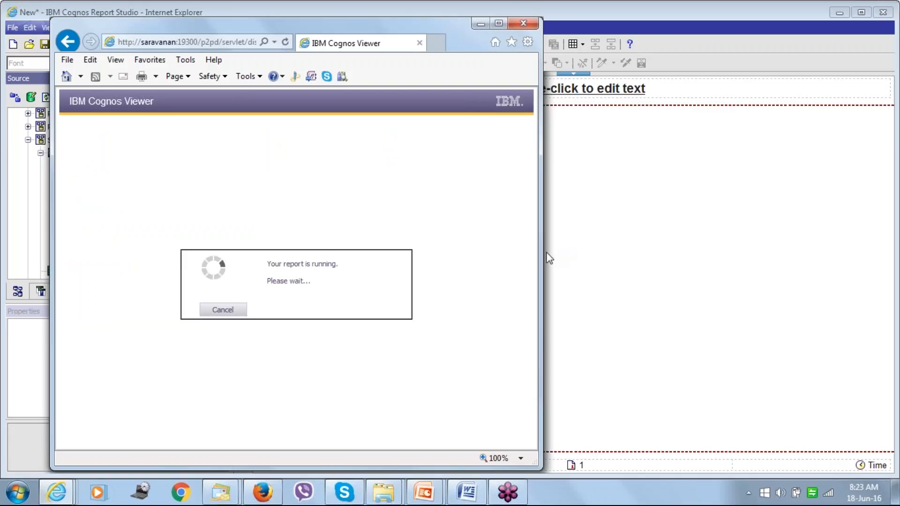
# - Run the report, review its output in a widened viewer window, and return to the report layout
pyautogui.moveTo(541, 253); pyautogui.dragTo(622, 256)
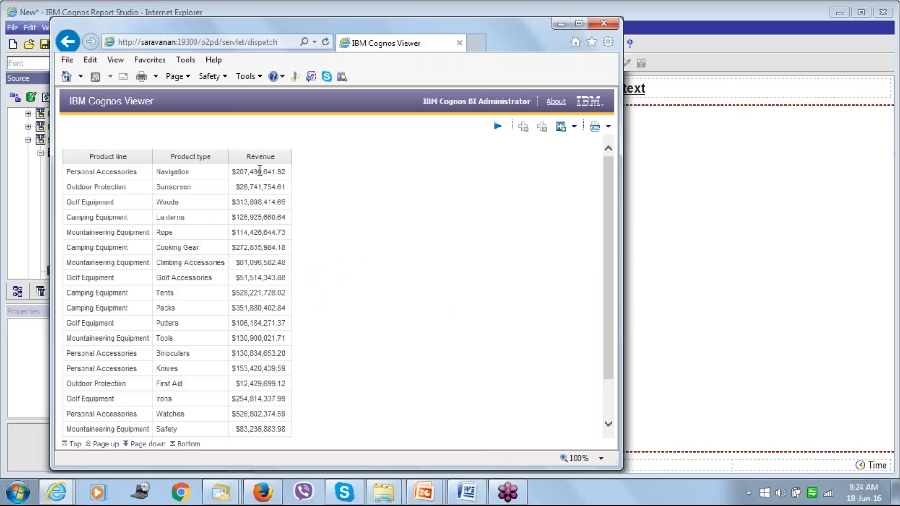
pyautogui.click(561, 23)
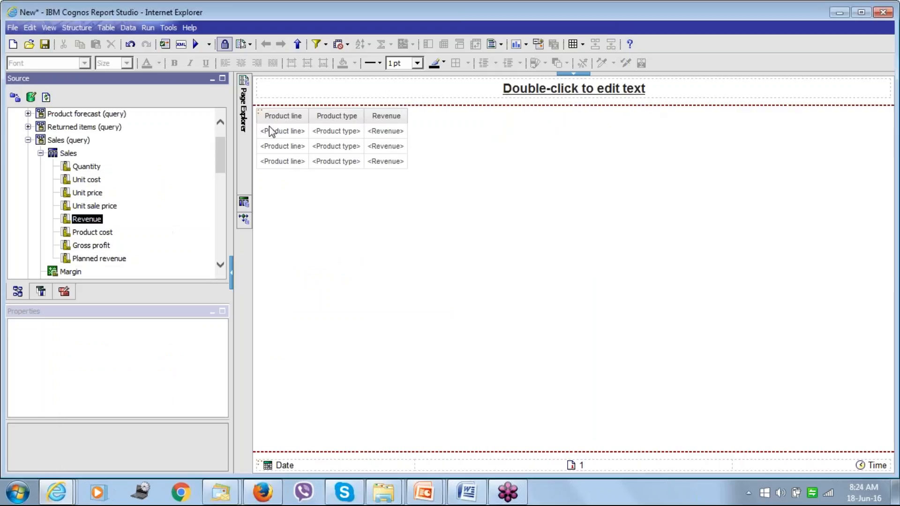
# - Group the list by Product line and select the Revenue column body
pyautogui.click(270, 132)
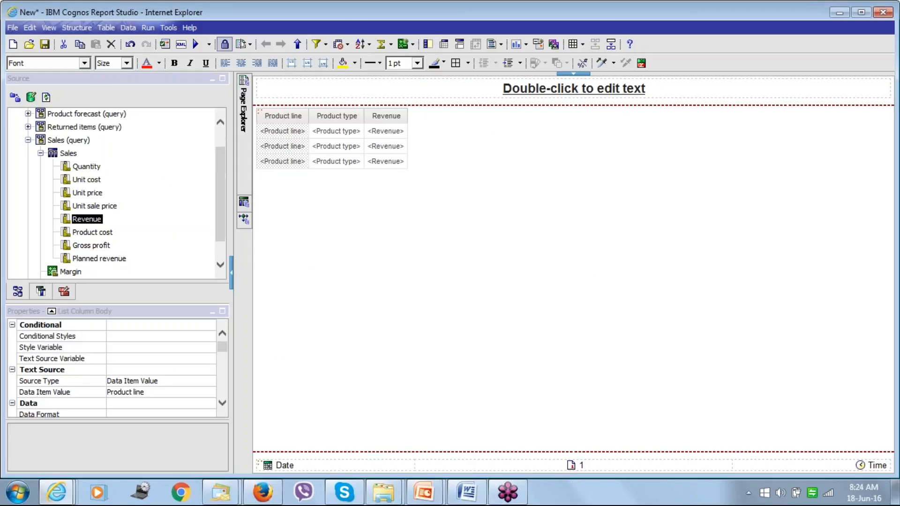
pyautogui.click(375, 130)
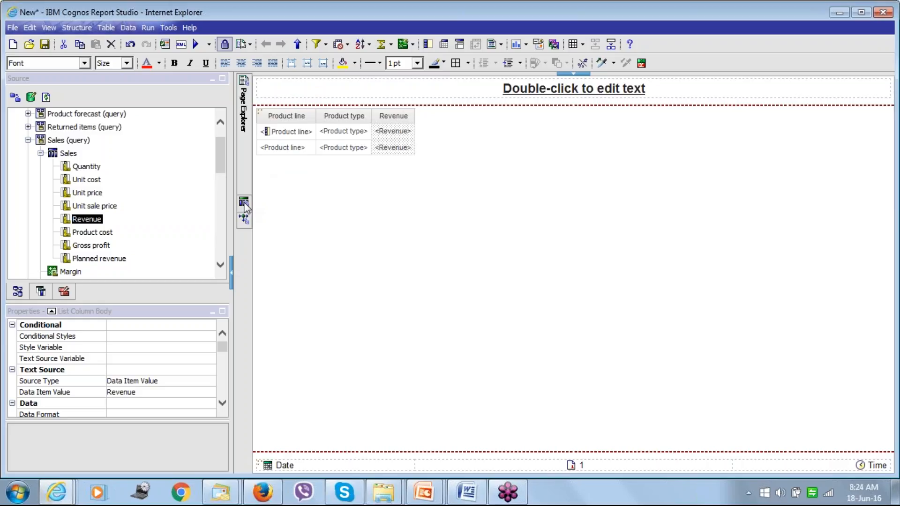
# - Open Query1 from the report's queries to examine its data items and filter areas
pyautogui.moveTo(245, 206)
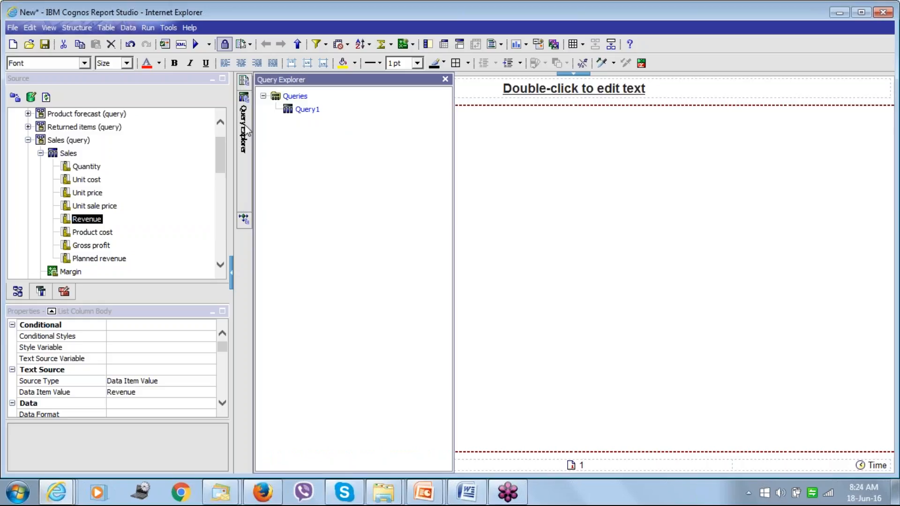
pyautogui.click(295, 96)
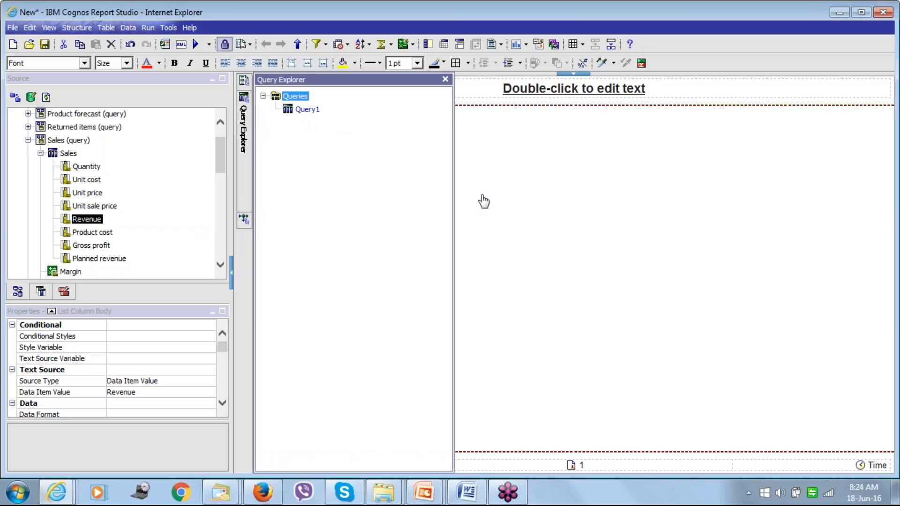
pyautogui.click(275, 118)
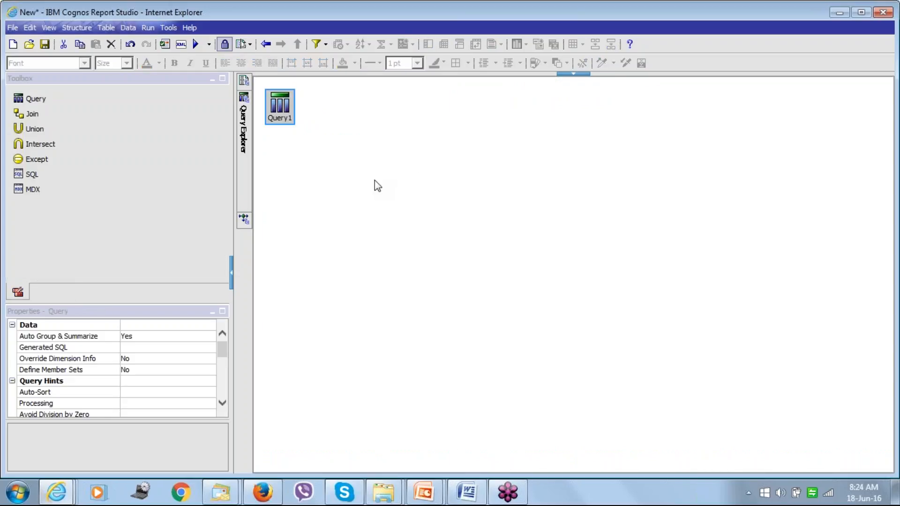
pyautogui.doubleClick(281, 105)
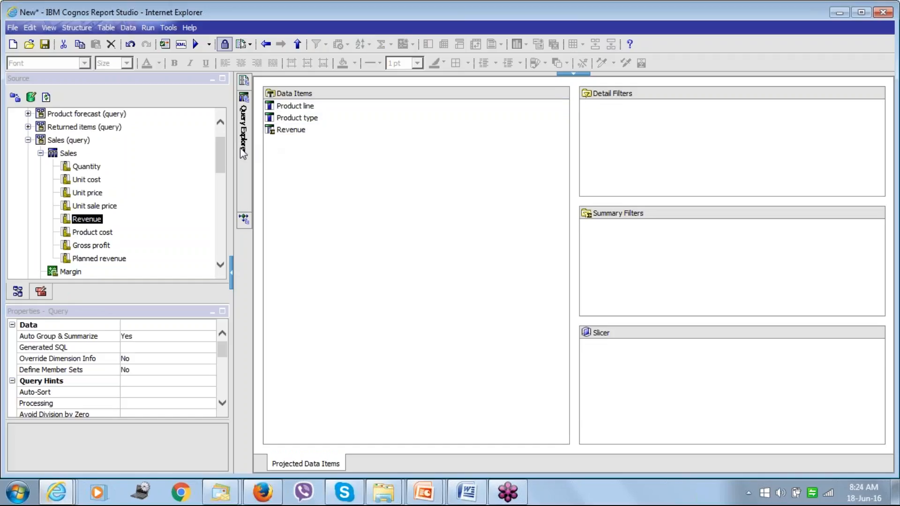
# - Return to the queries overview and add an SQL object below Query1
pyautogui.moveTo(243, 155)
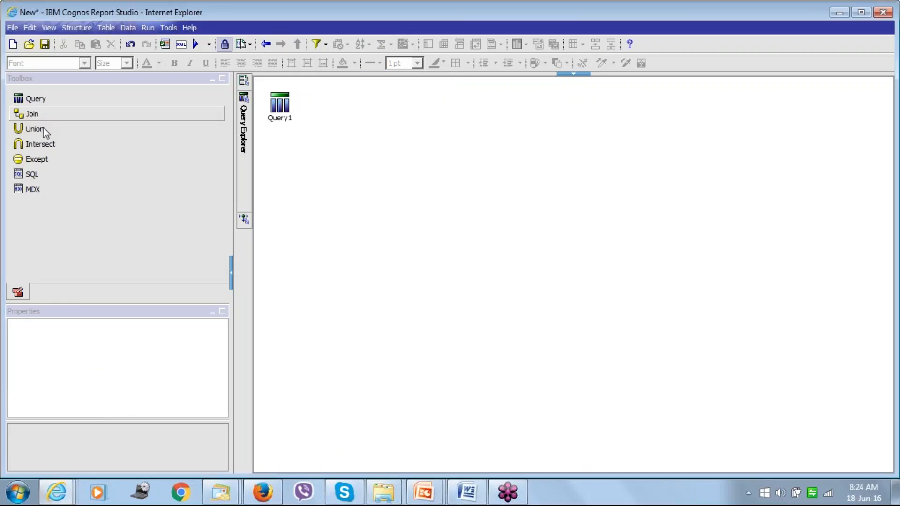
pyautogui.click(32, 173)
pyautogui.moveTo(32, 175); pyautogui.dragTo(358, 199)
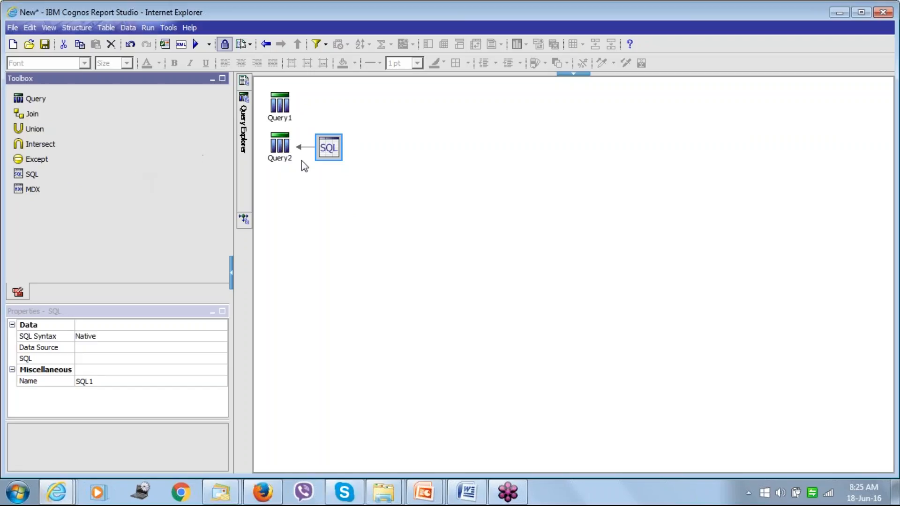
pyautogui.click(329, 155)
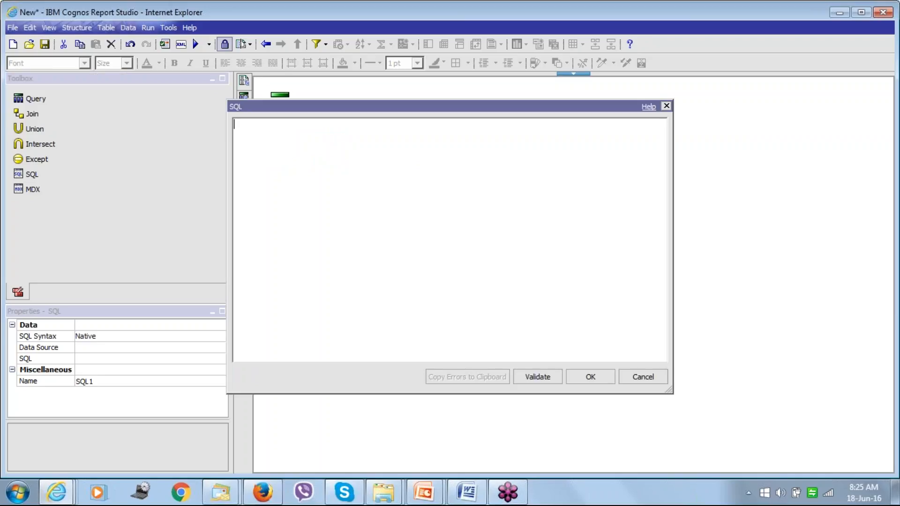
pyautogui.write('selec')
pyautogui.press('BackSpace')
pyautogui.press('BackSpace')
pyautogui.write('ect * from ddfkj')
pyautogui.click(634, 378)
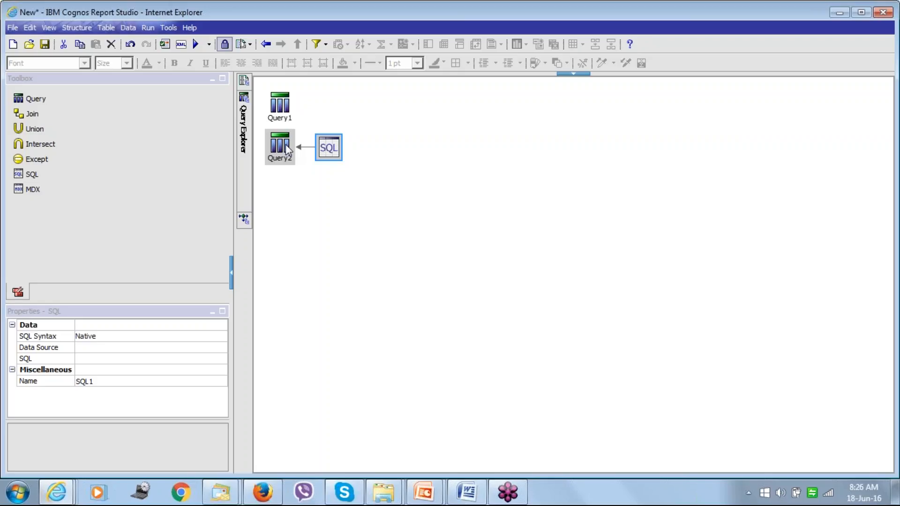
# - Review the data items of Query1 again and return to the overview of all queries
pyautogui.click(287, 114)
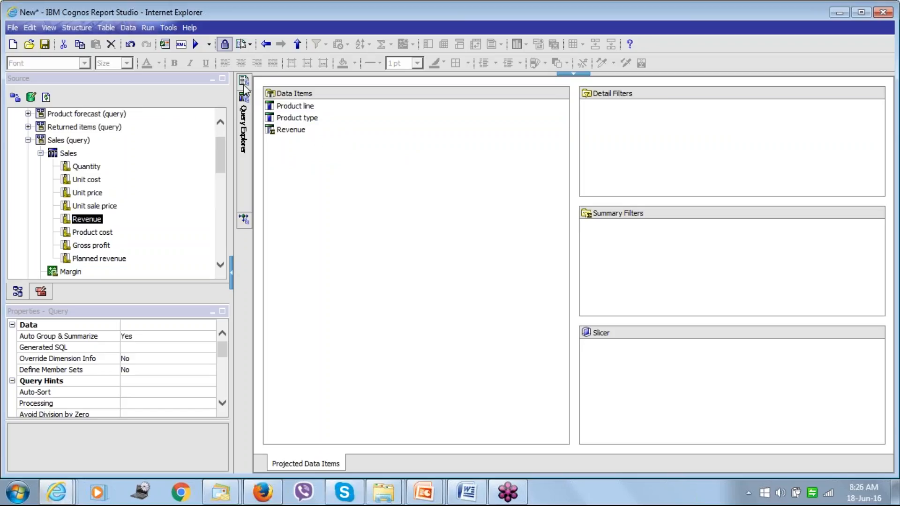
pyautogui.moveTo(244, 82)
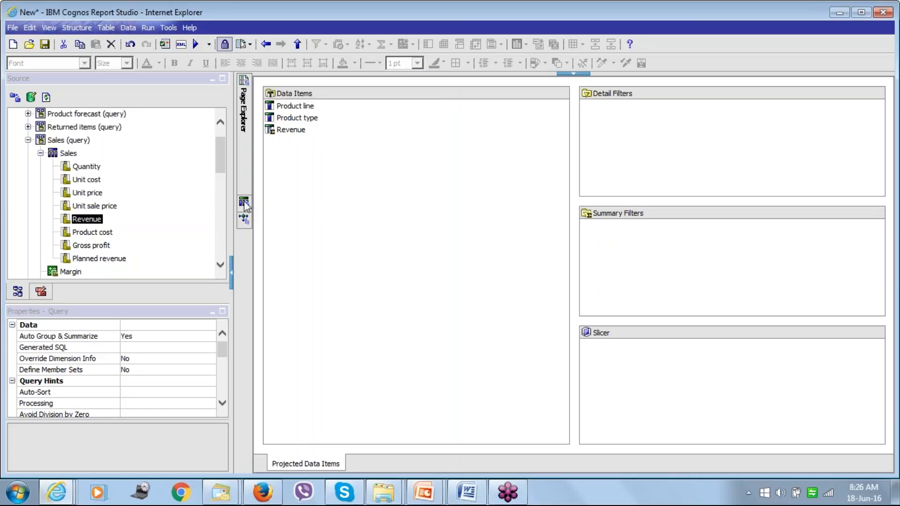
pyautogui.moveTo(245, 205)
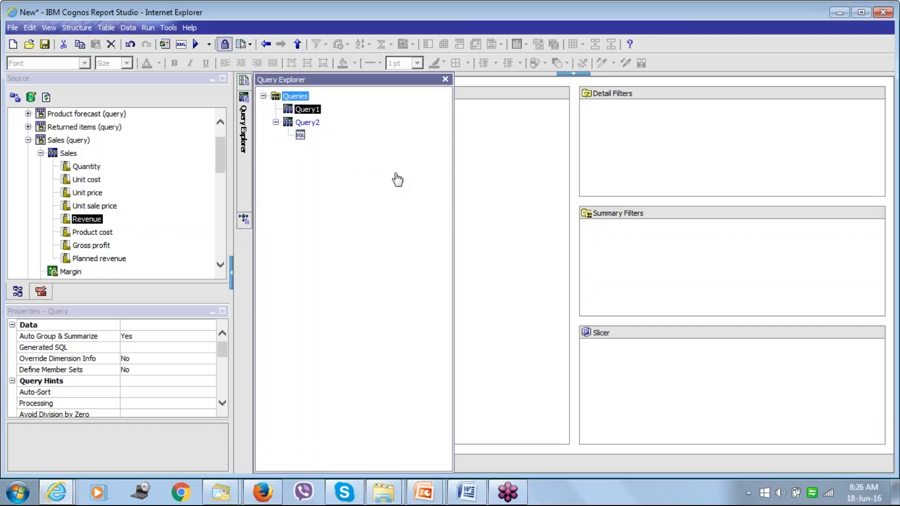
pyautogui.click(296, 97)
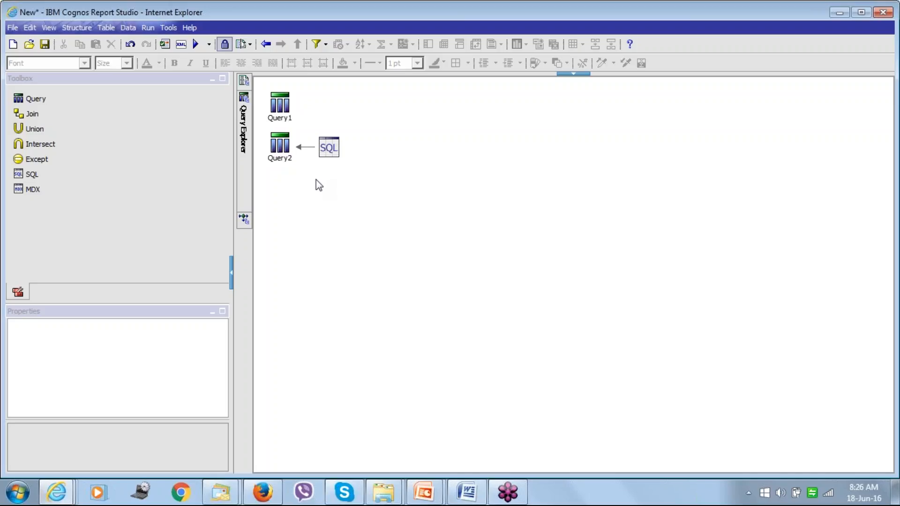
# - Open Query1 once more to check its contents and select the Queries root in the query explorer
pyautogui.doubleClick(281, 105)
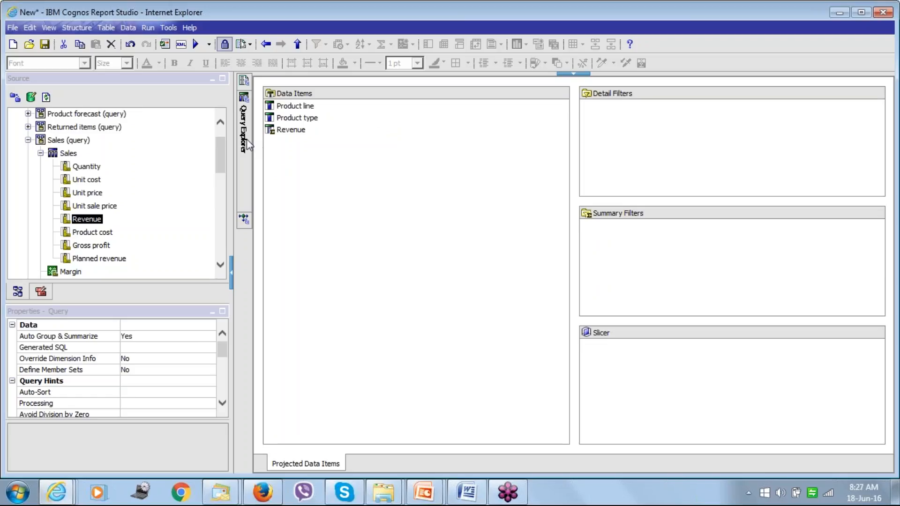
pyautogui.moveTo(247, 139)
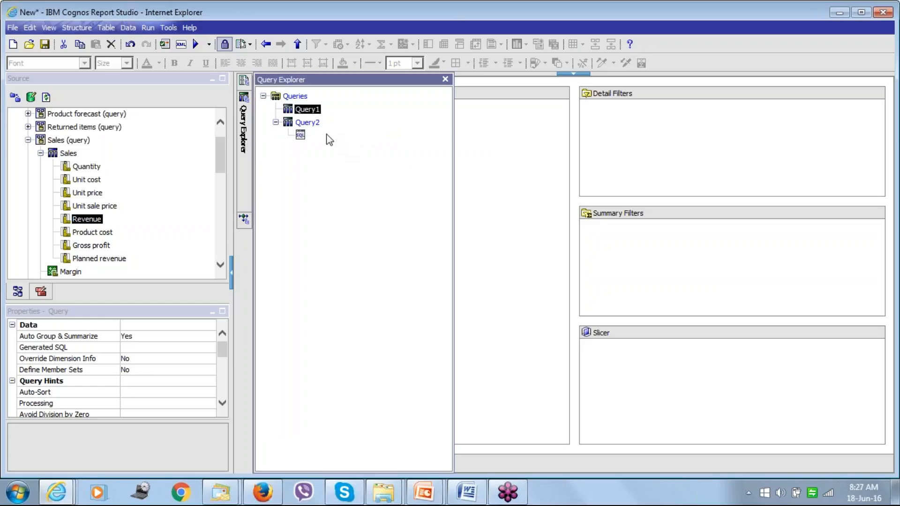
pyautogui.click(295, 96)
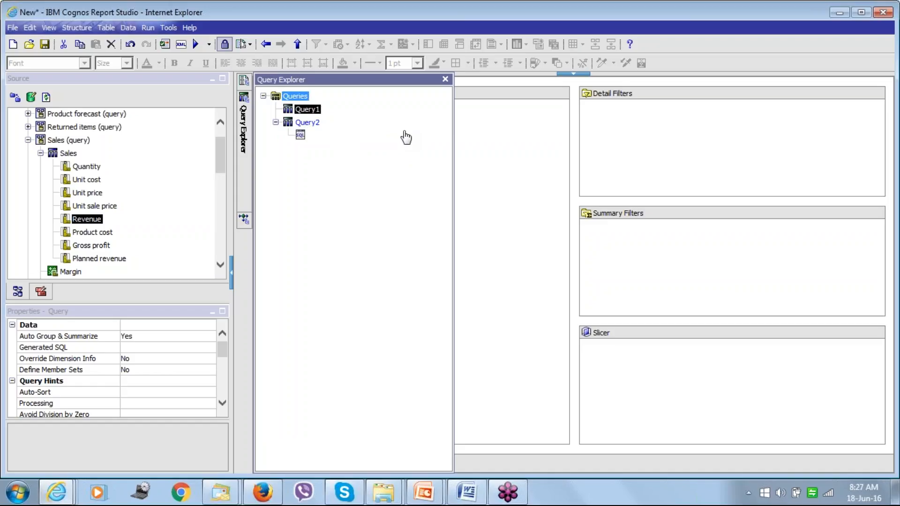
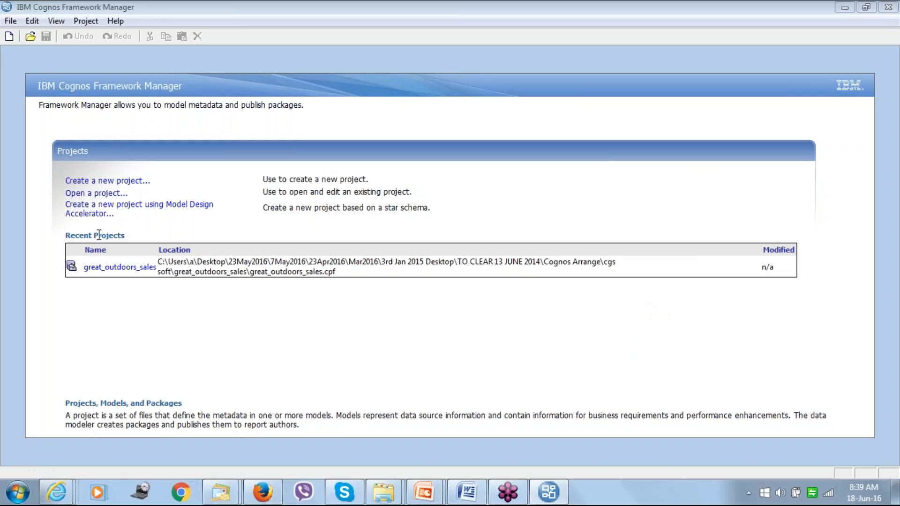
# - Switch to Framework Manager and create a new project with the default name
pyautogui.click(102, 194)
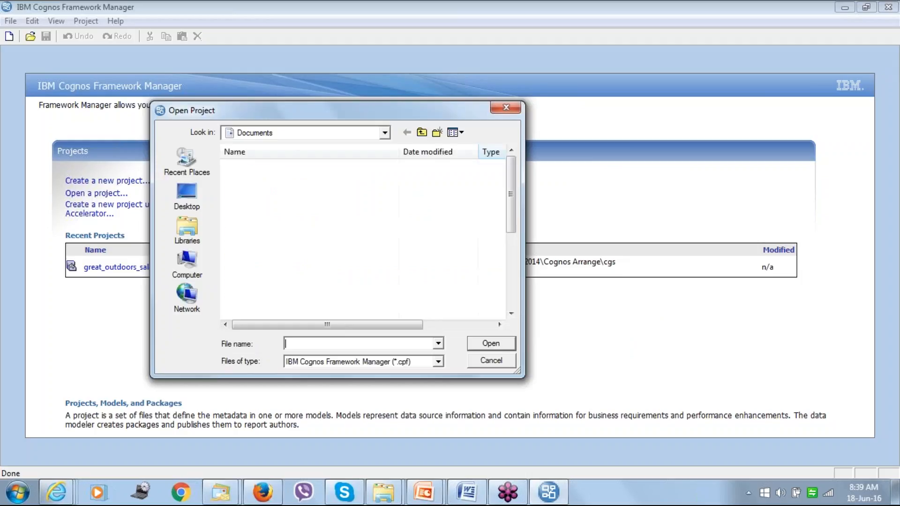
pyautogui.click(491, 360)
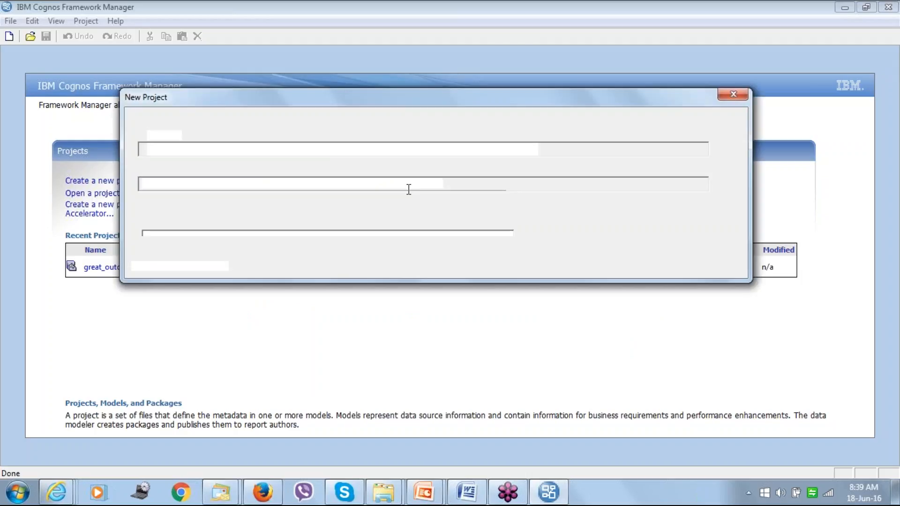
pyautogui.click(584, 255)
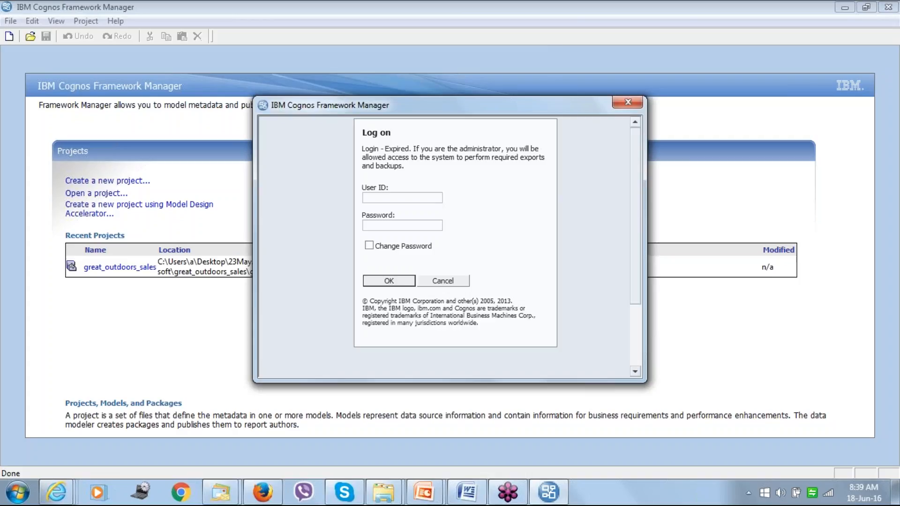
# - Log on to the new project with the Administrator user ID and choose English as the design language
pyautogui.write('Administ')
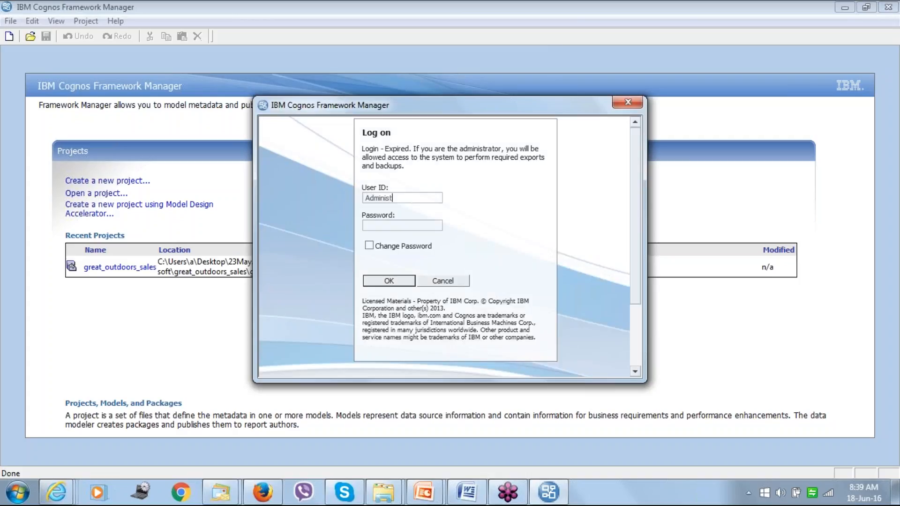
pyautogui.write('rator')
pyautogui.press('Return')
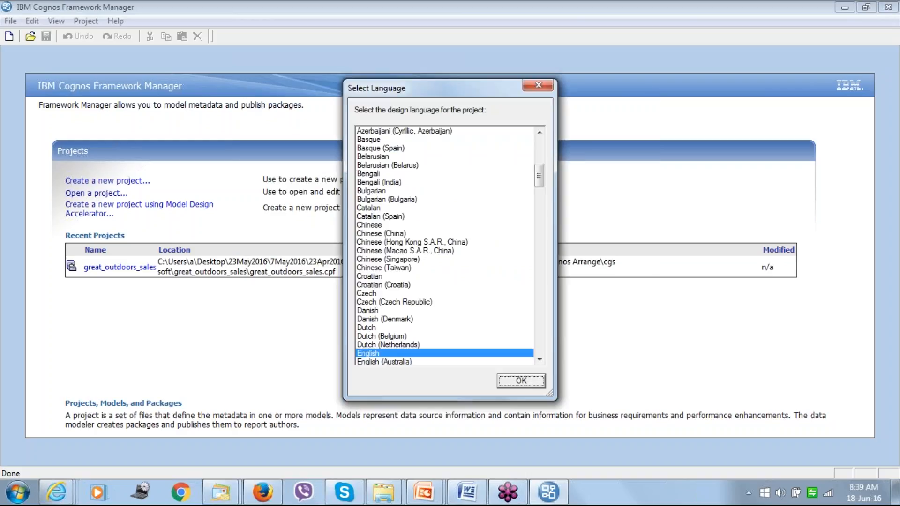
pyautogui.click(541, 384)
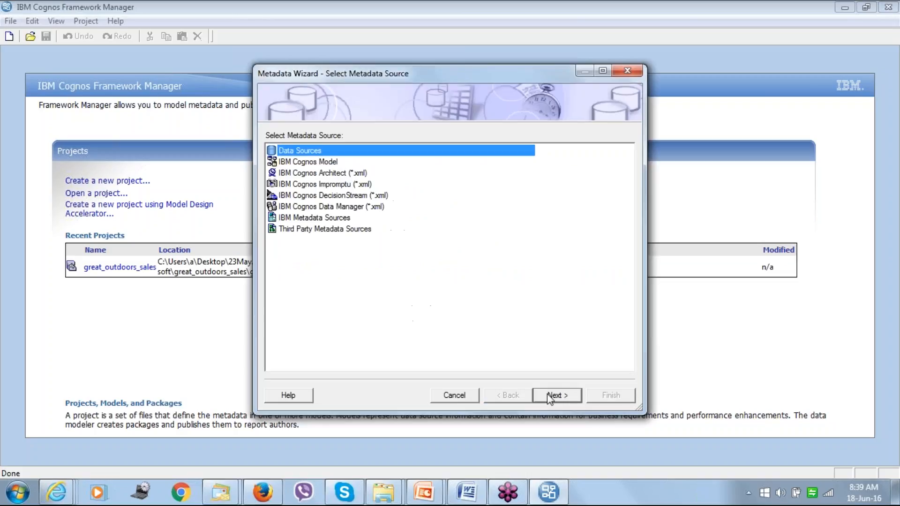
# - Try to import metadata from the great_outdoors_sales data source, and cancel the Metadata Wizard
pyautogui.click(548, 395)
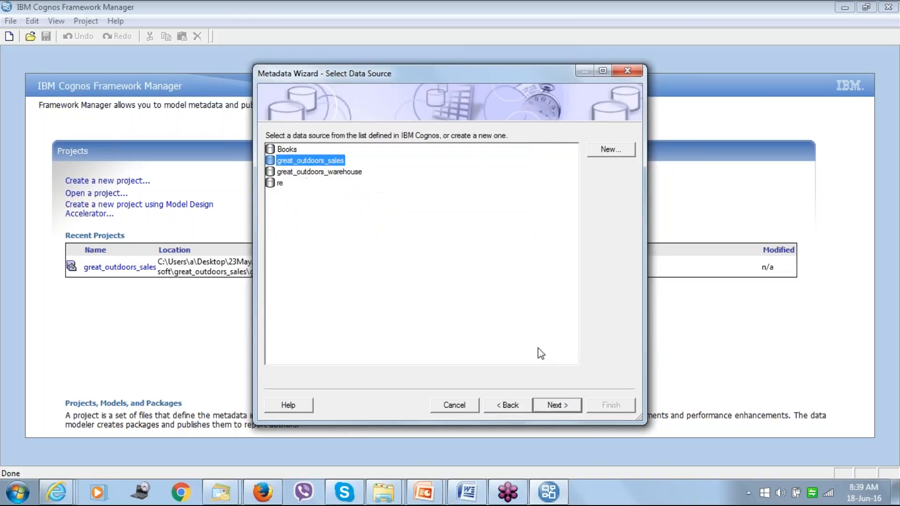
pyautogui.click(560, 405)
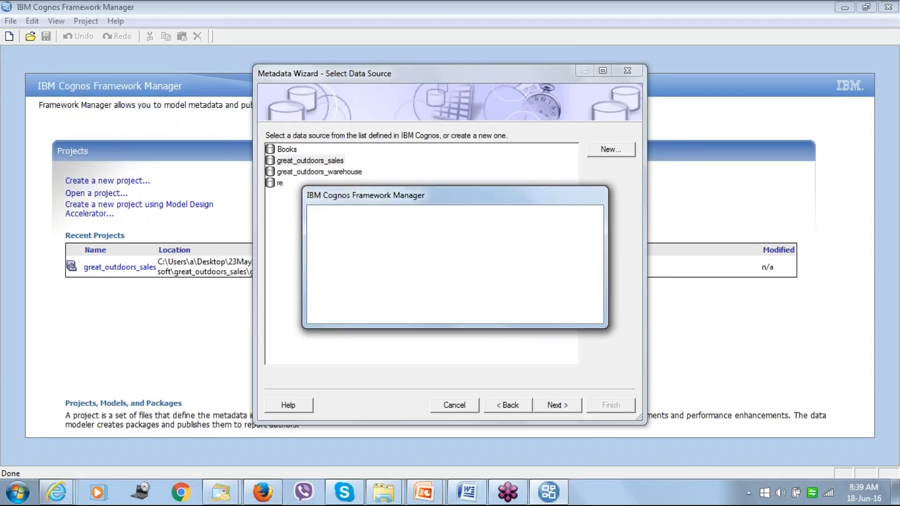
pyautogui.click(556, 404)
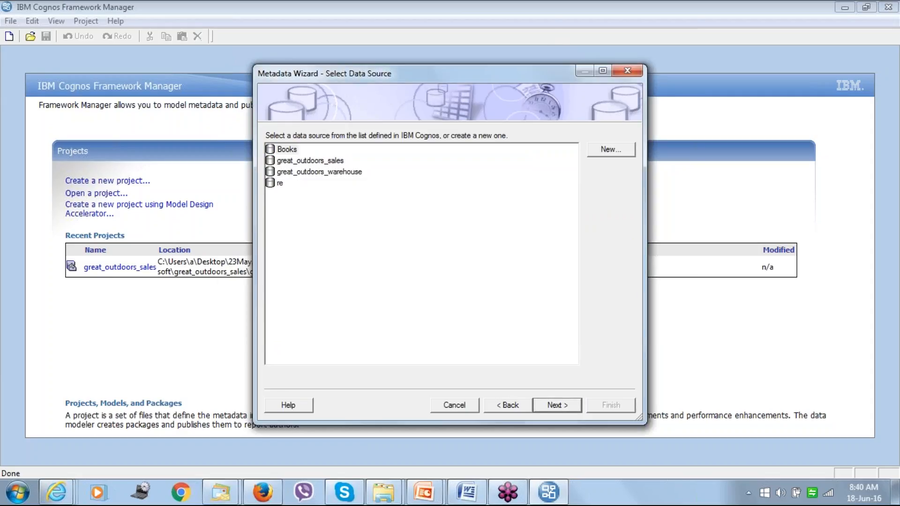
pyautogui.click(578, 307)
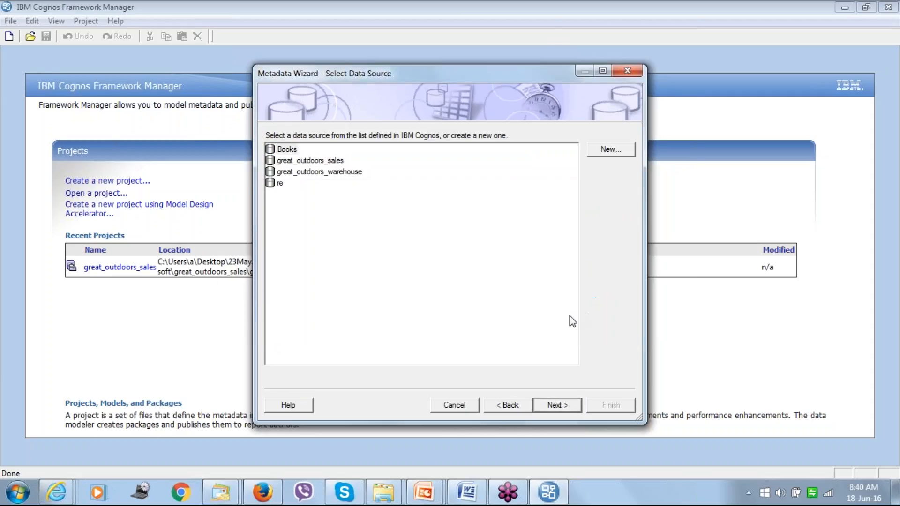
pyautogui.click(455, 405)
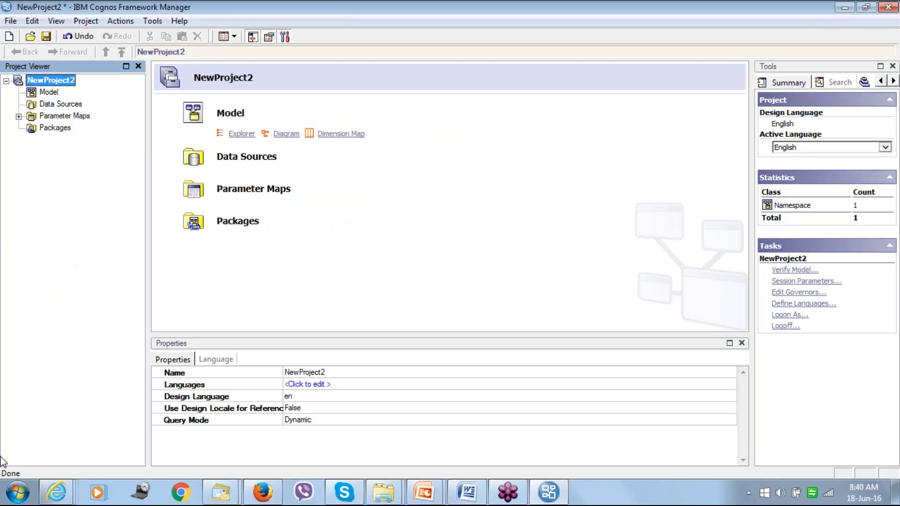
# - Switch to the Report Studio report, collapse the Sales (query) namespace and select the GO Sales (query) package
pyautogui.click(57, 497)
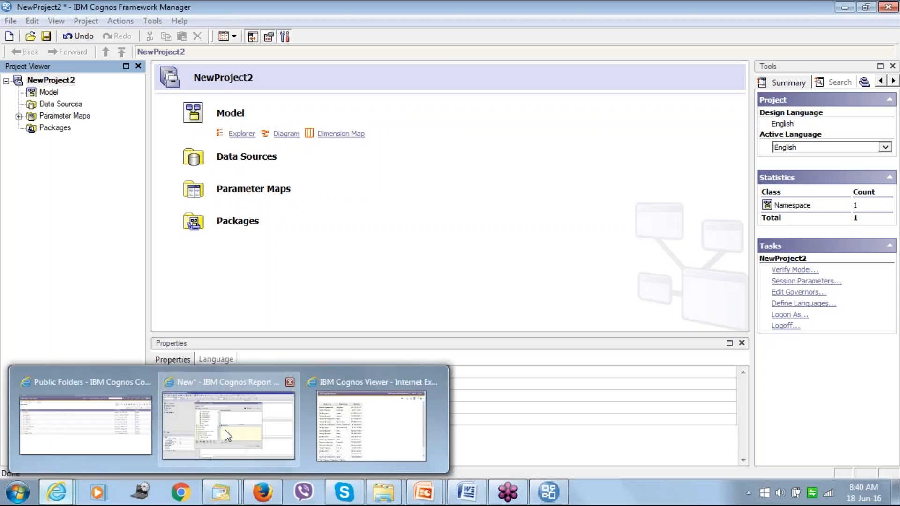
pyautogui.click(228, 436)
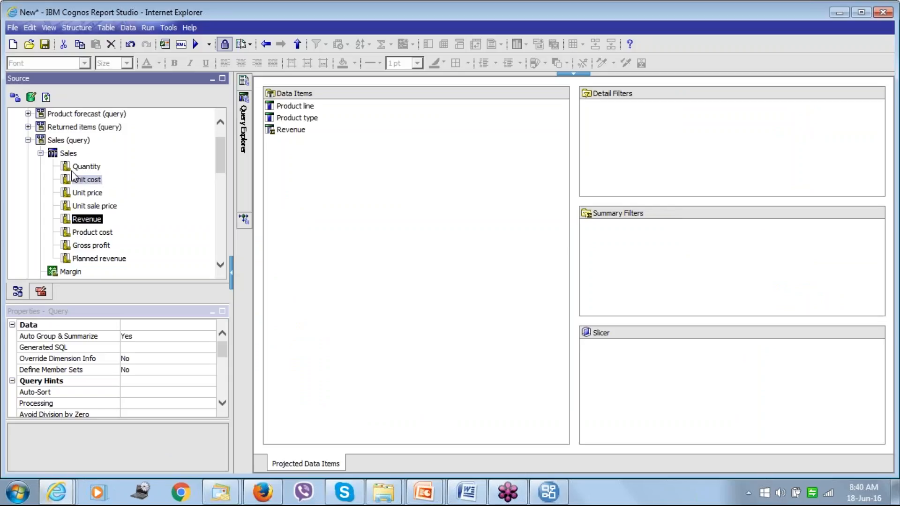
pyautogui.click(28, 139)
pyautogui.click(55, 118)
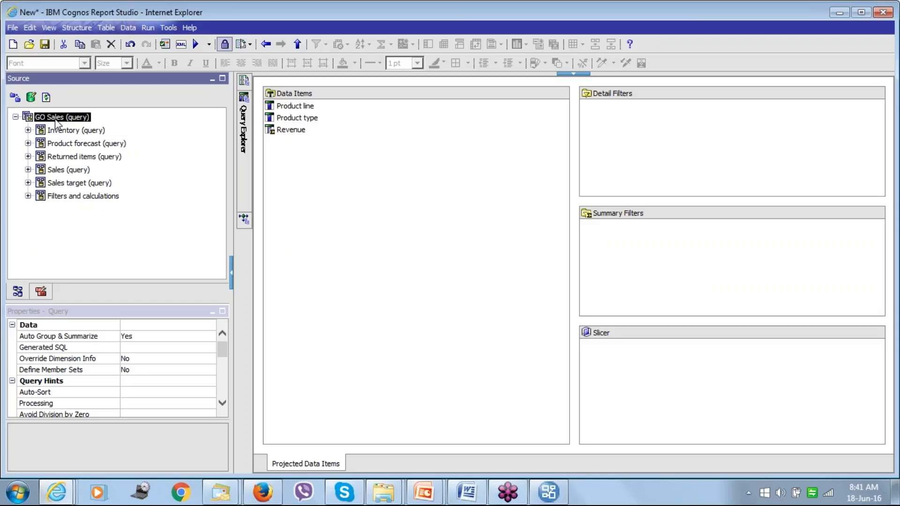
# - Look at the Framework Manager slide in the PowerPoint slide show and return to the Framework Manager project
pyautogui.click(427, 492)
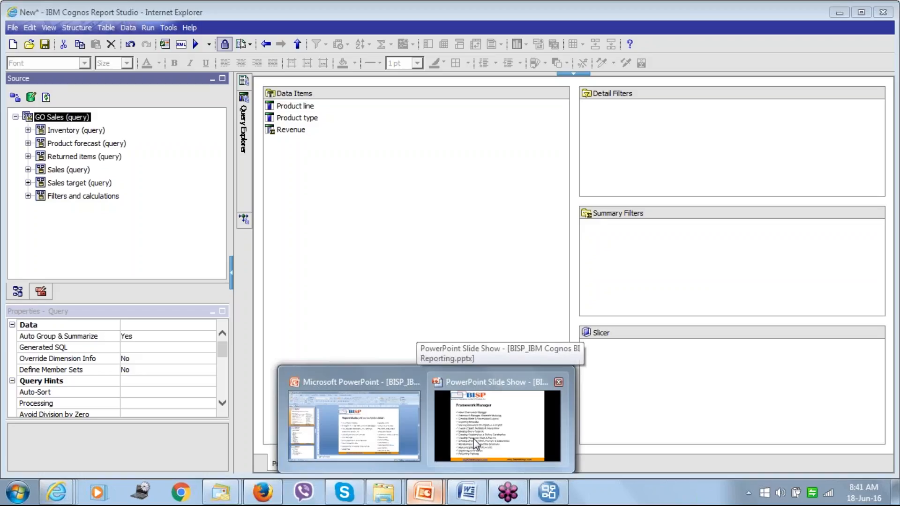
pyautogui.click(544, 491)
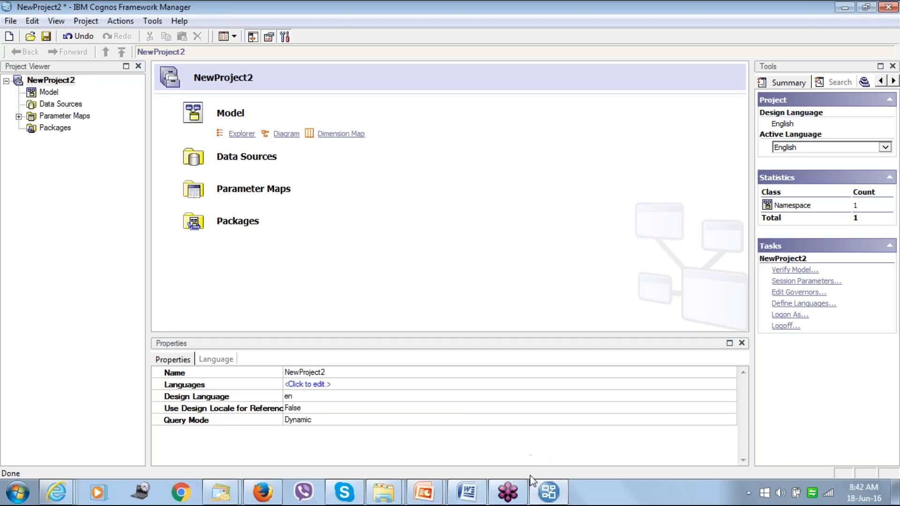
pyautogui.click(556, 501)
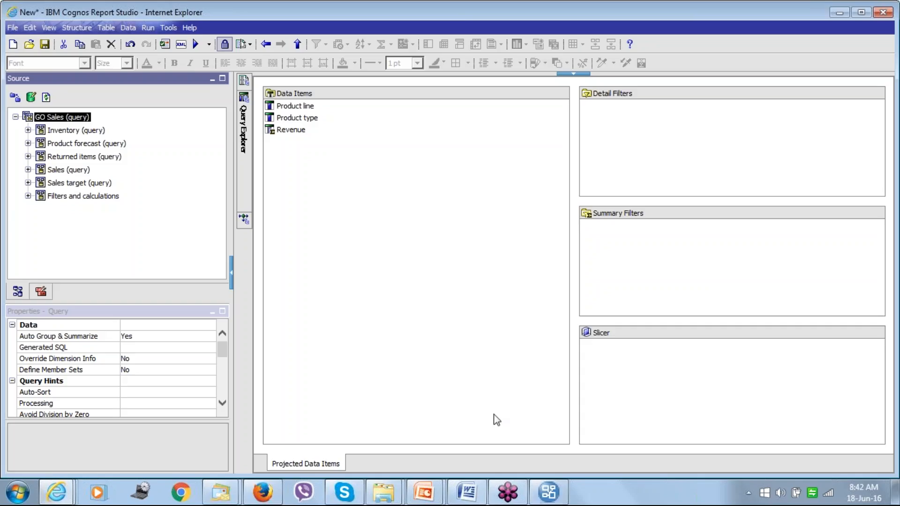
pyautogui.click(549, 491)
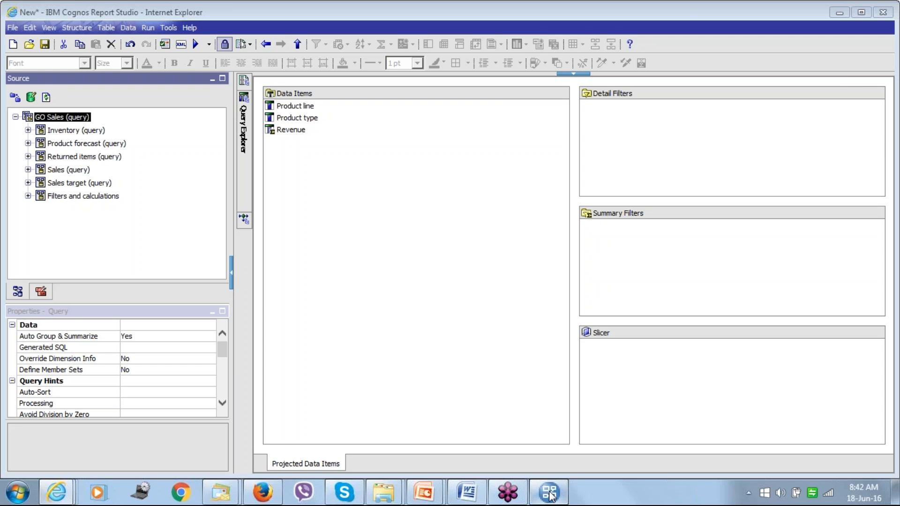
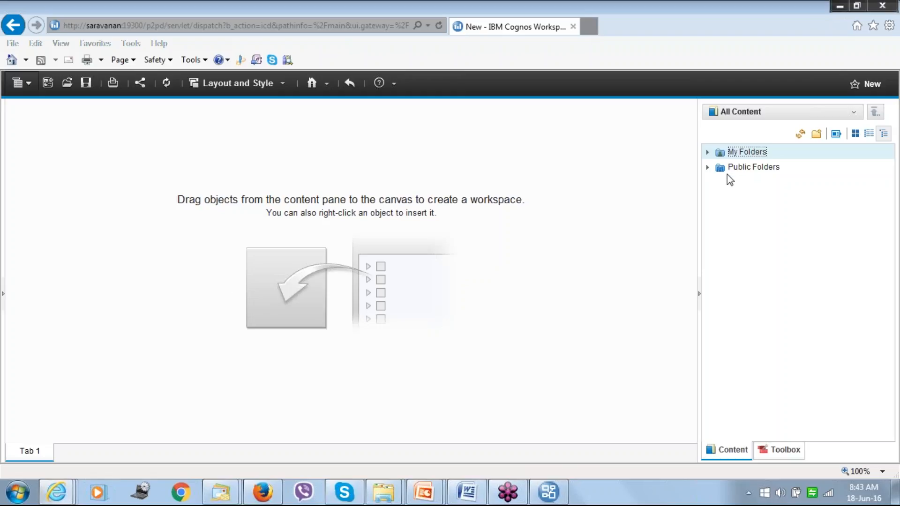
# - Insert the Revenue compar chart from the Revenue Achieved report in Public Folders > Report Studio onto the workspace canvas
pyautogui.click(707, 169)
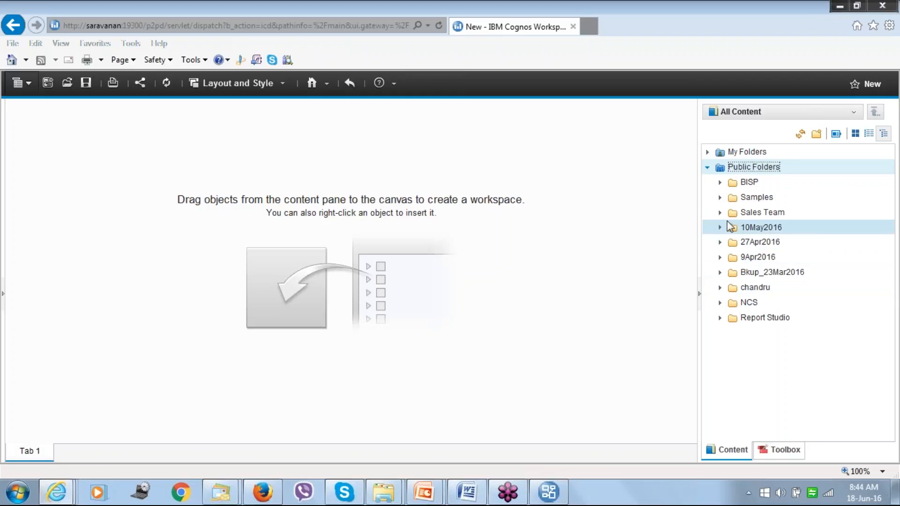
pyautogui.click(720, 318)
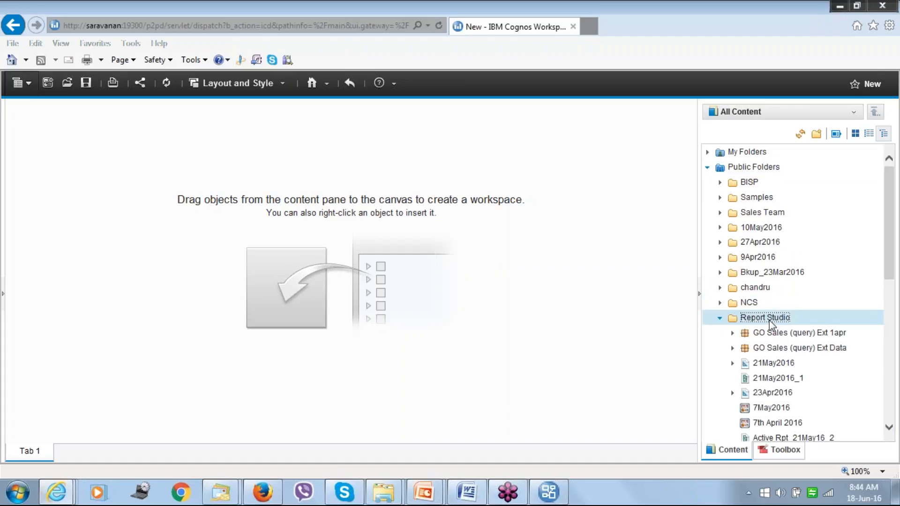
pyautogui.scroll(-5, 770, 338)
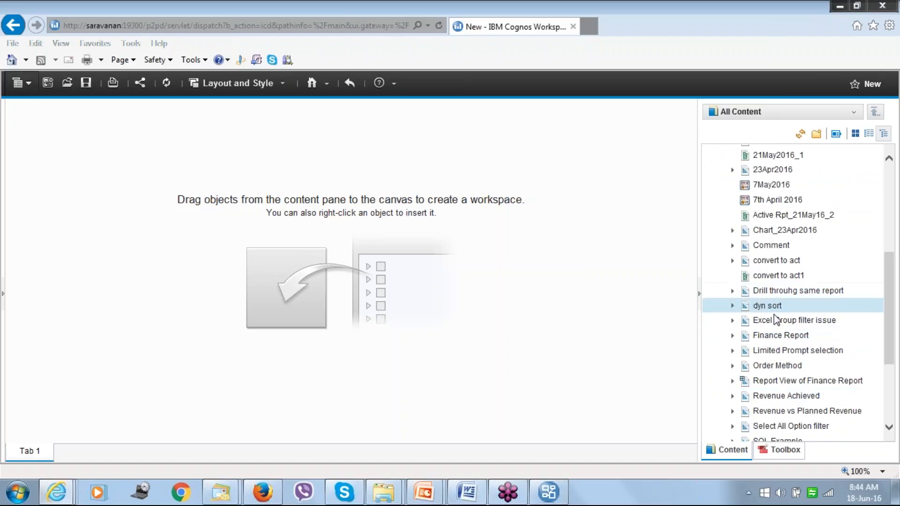
pyautogui.scroll(-1, 777, 322)
pyautogui.scroll(-2, 779, 323)
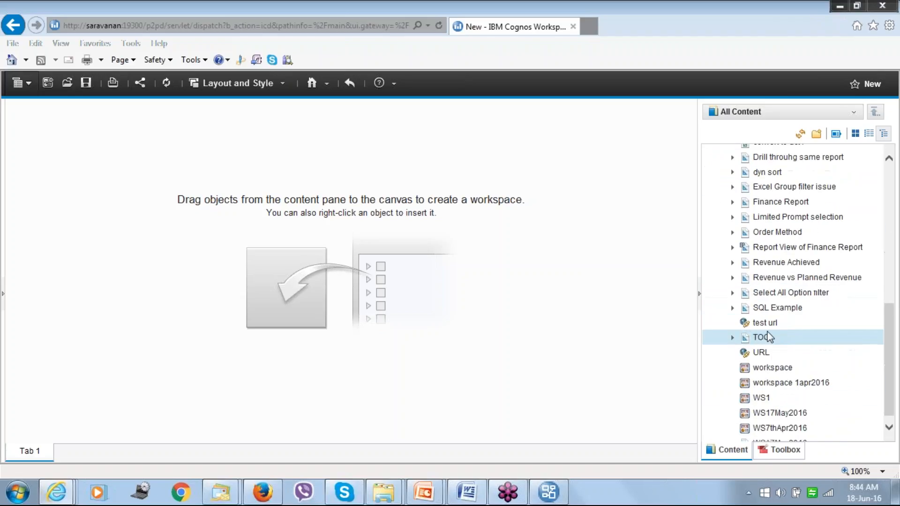
pyautogui.click(734, 263)
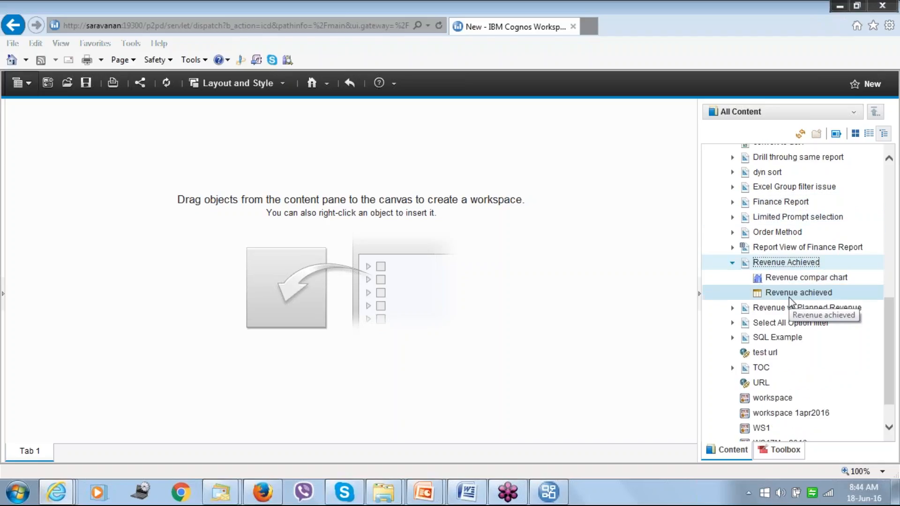
pyautogui.moveTo(786, 280); pyautogui.dragTo(39, 133)
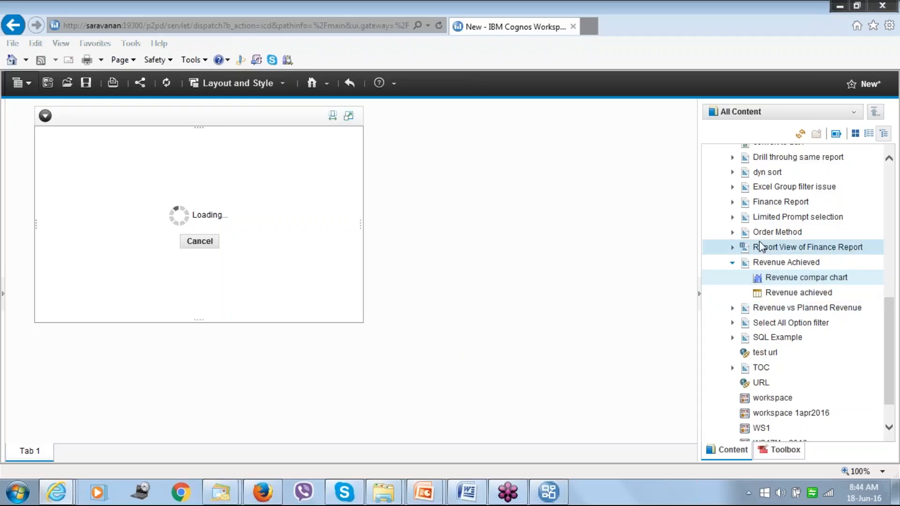
# - Add List1 from the Order Method report to the workspace beside the revenue chart
pyautogui.click(733, 233)
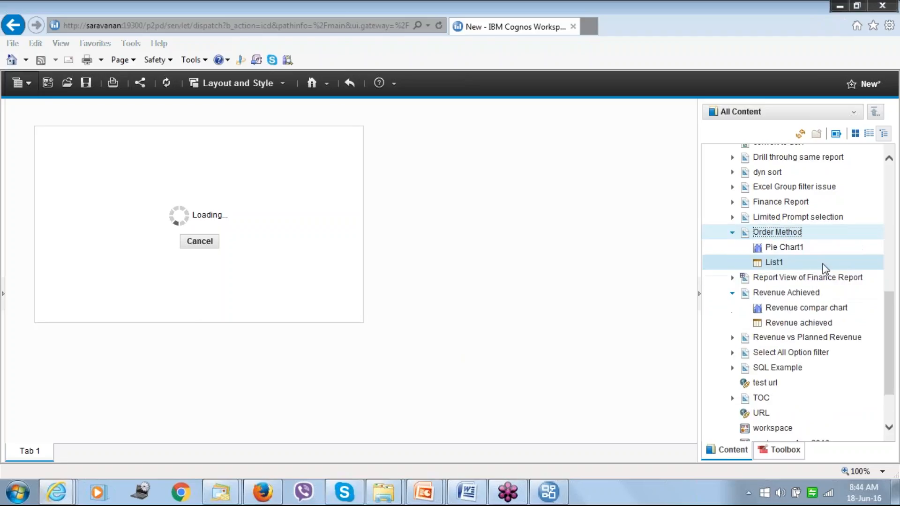
pyautogui.moveTo(781, 263); pyautogui.dragTo(367, 128)
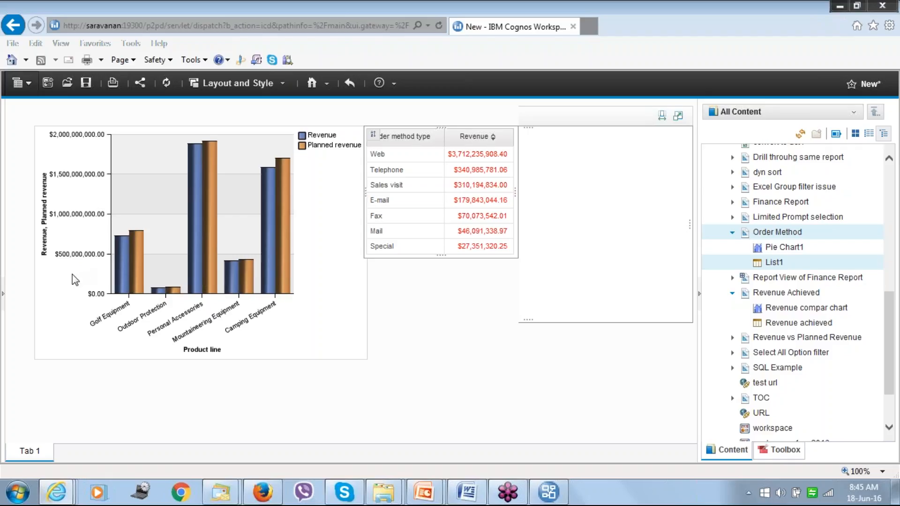
# - Open the Revenue compar chart for advanced editing and show the toolbox of insertable objects
pyautogui.click(64, 155)
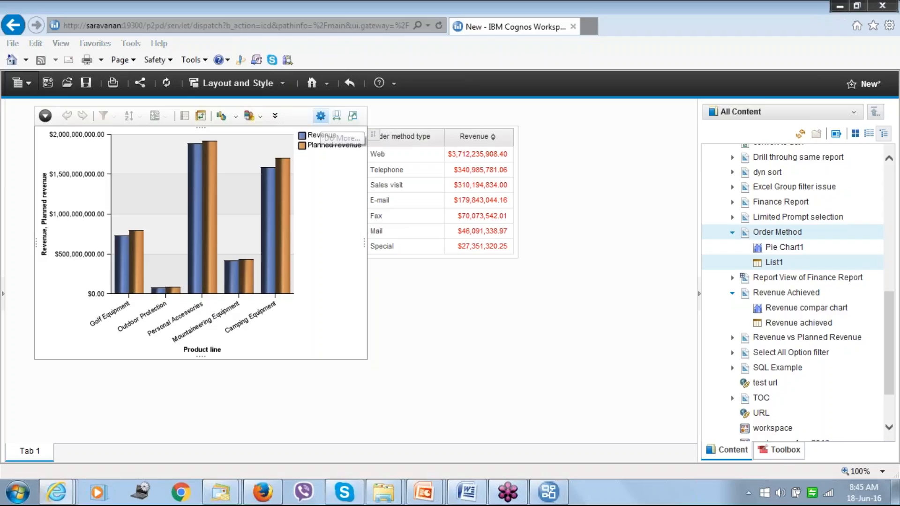
pyautogui.click(352, 116)
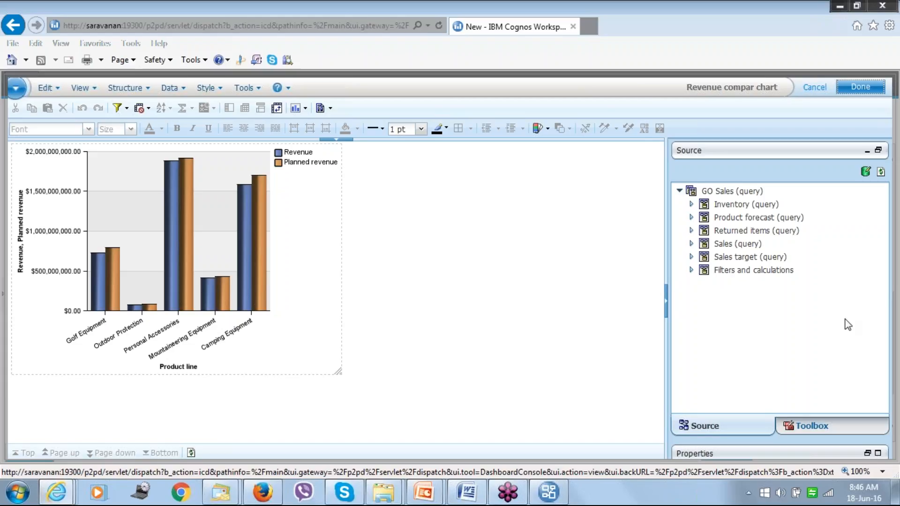
pyautogui.click(817, 425)
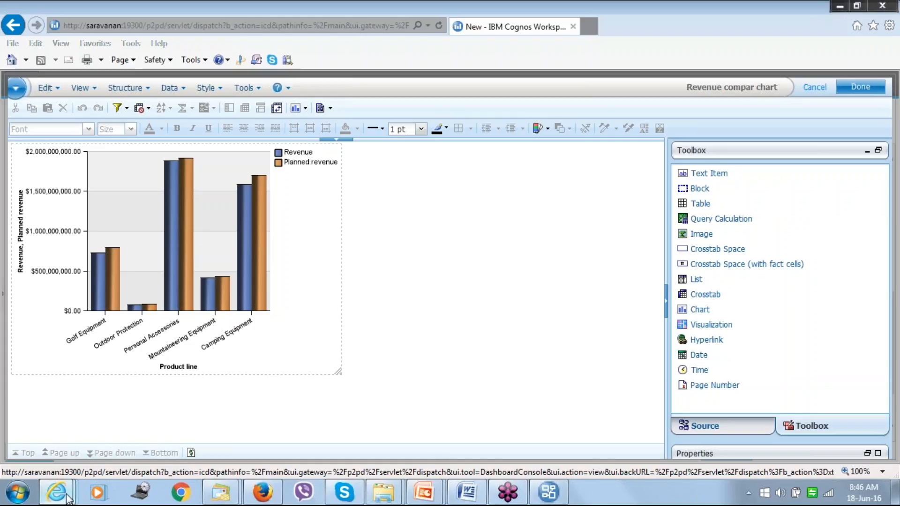
# - Switch to Report Studio, open the list report's page from its query view, and look through the toolbox of insertable objects
pyautogui.moveTo(56, 493)
pyautogui.click(73, 448)
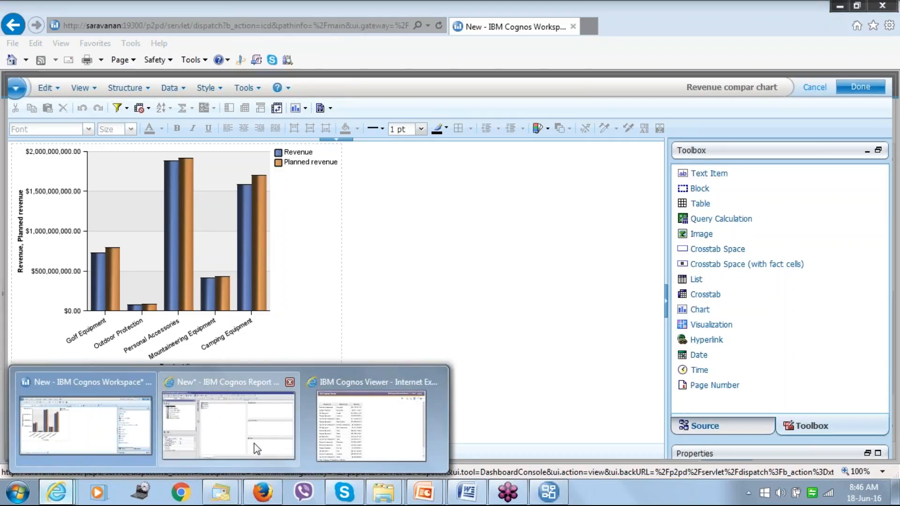
pyautogui.click(255, 445)
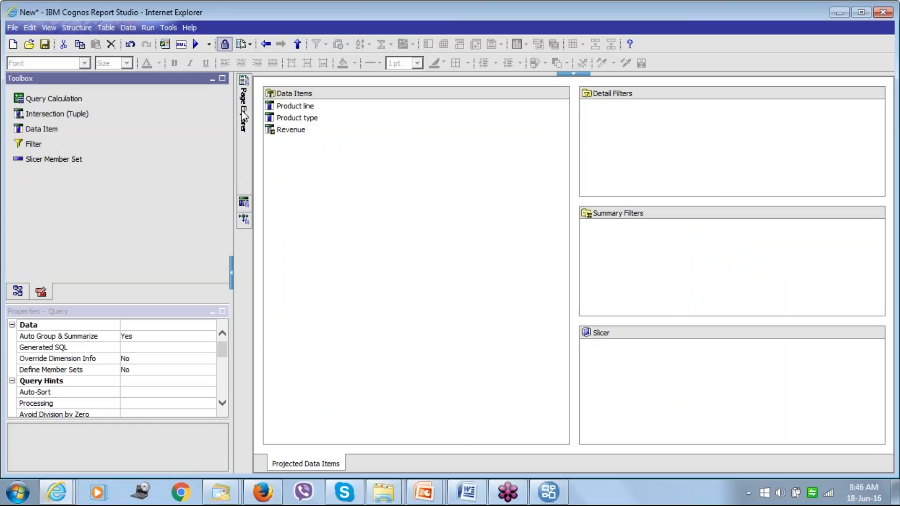
pyautogui.moveTo(244, 117)
pyautogui.click(305, 109)
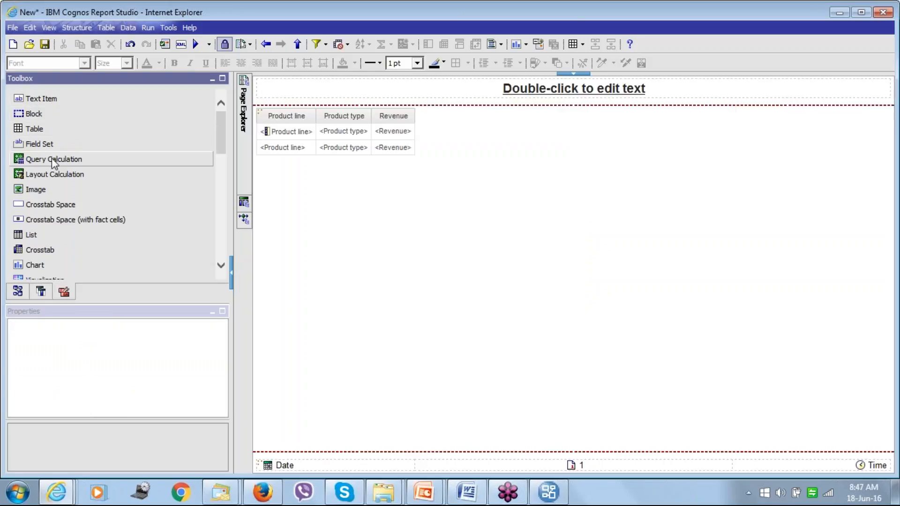
pyautogui.scroll(-2, 218, 130)
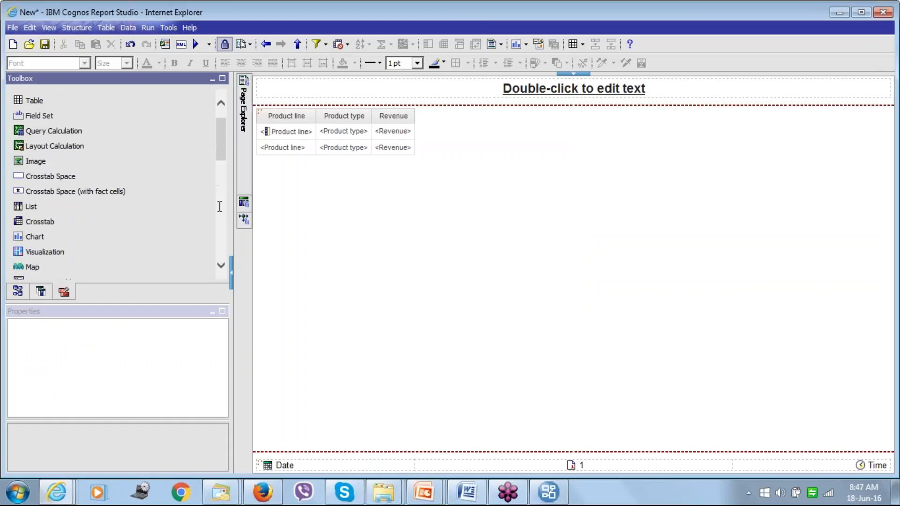
pyautogui.scroll(-1, 219, 207)
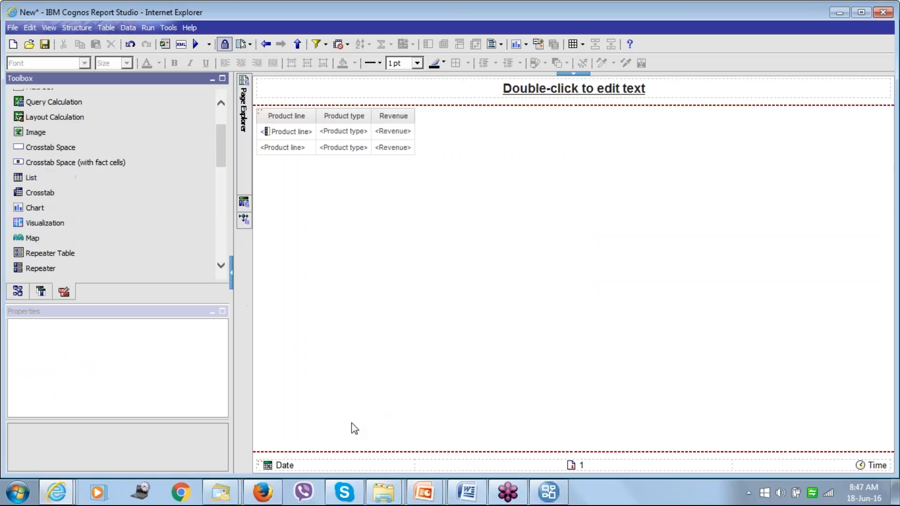
# - Return to the Cognos Workspace chart editor, select the Revenue compar chart, and restore and enlarge its properties pane
pyautogui.click(546, 496)
pyautogui.moveTo(547, 496)
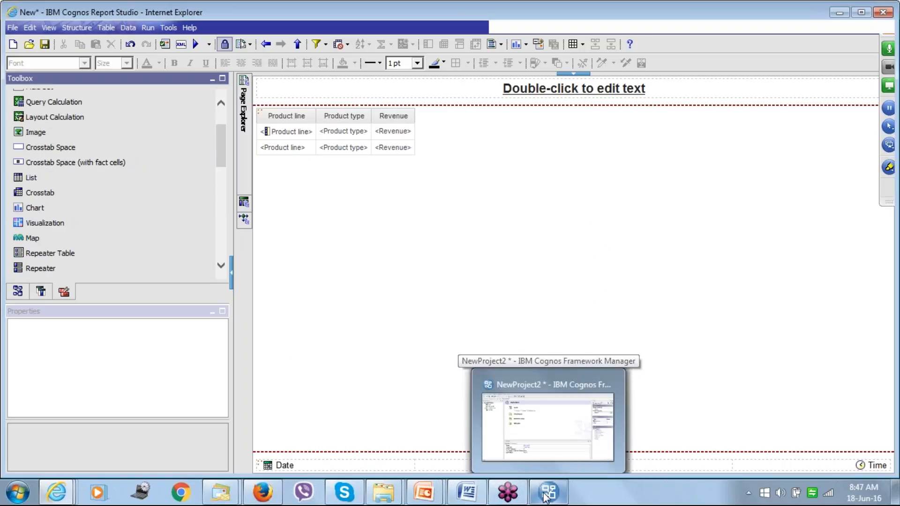
pyautogui.moveTo(56, 492)
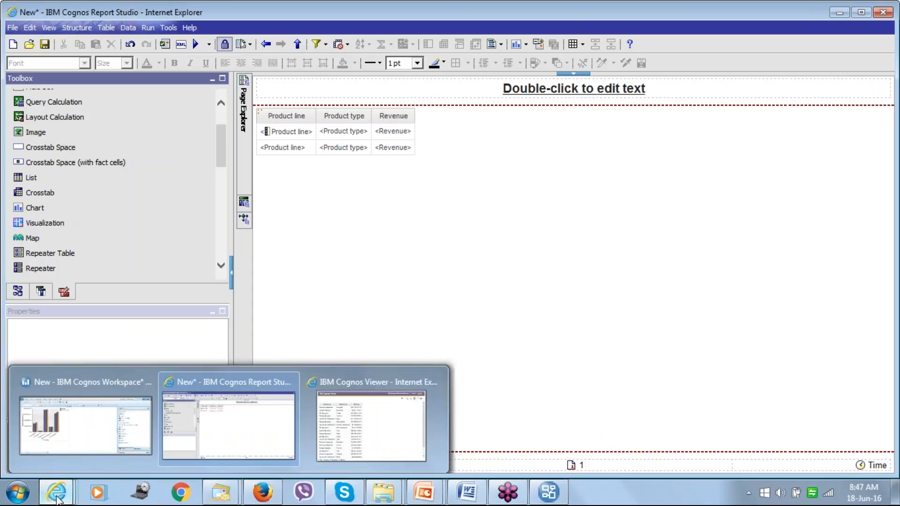
pyautogui.click(103, 426)
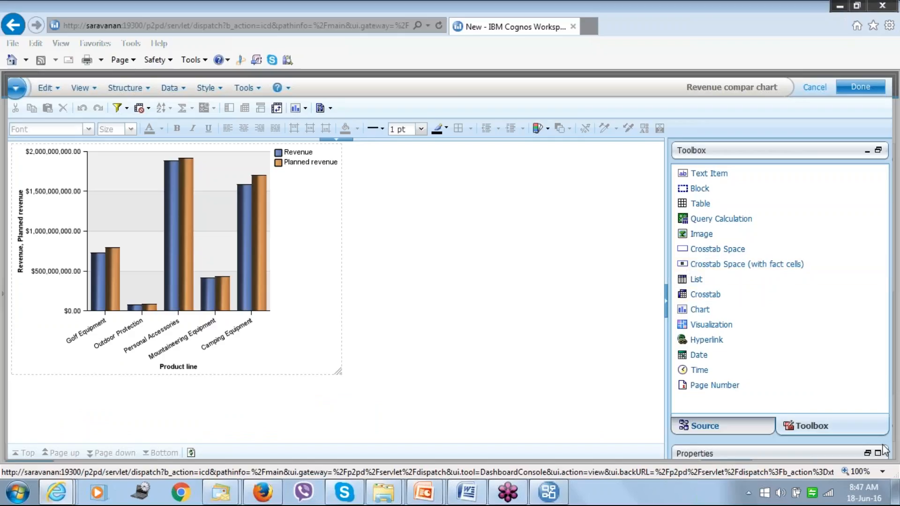
pyautogui.click(867, 454)
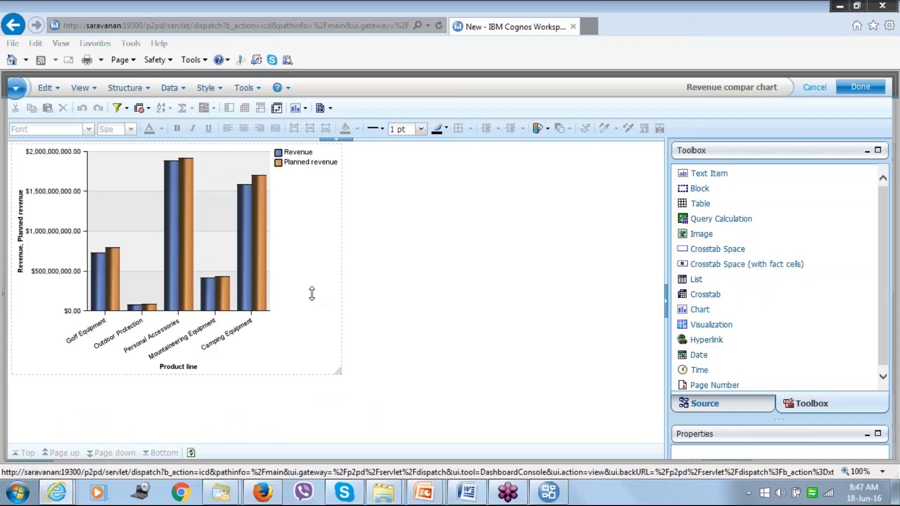
pyautogui.click(312, 294)
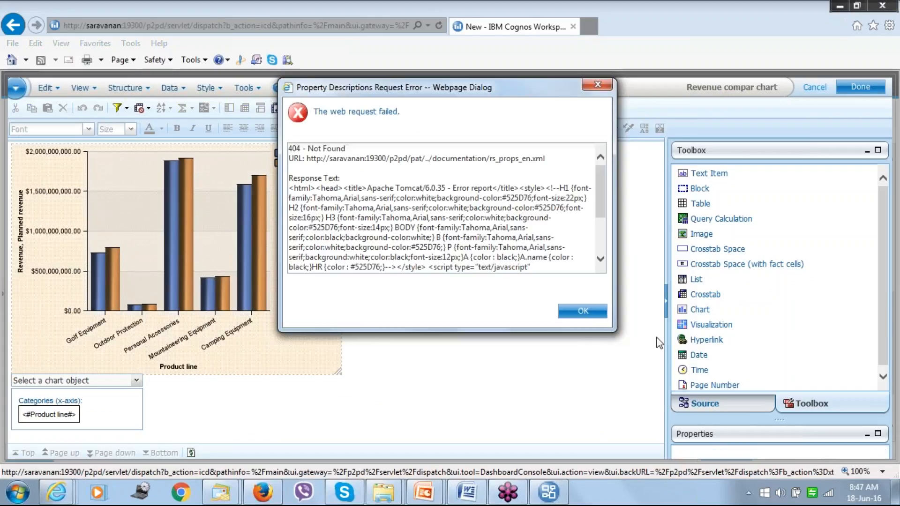
pyautogui.click(583, 310)
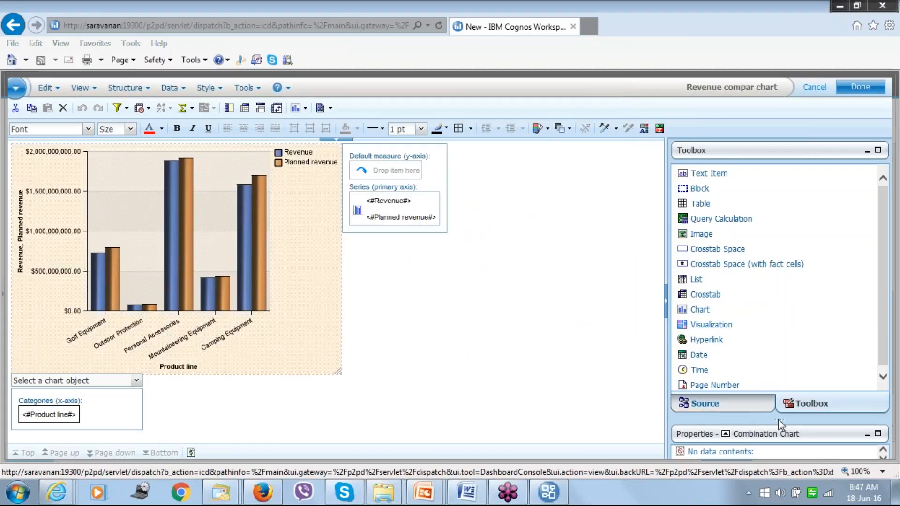
pyautogui.moveTo(779, 425); pyautogui.dragTo(760, 337)
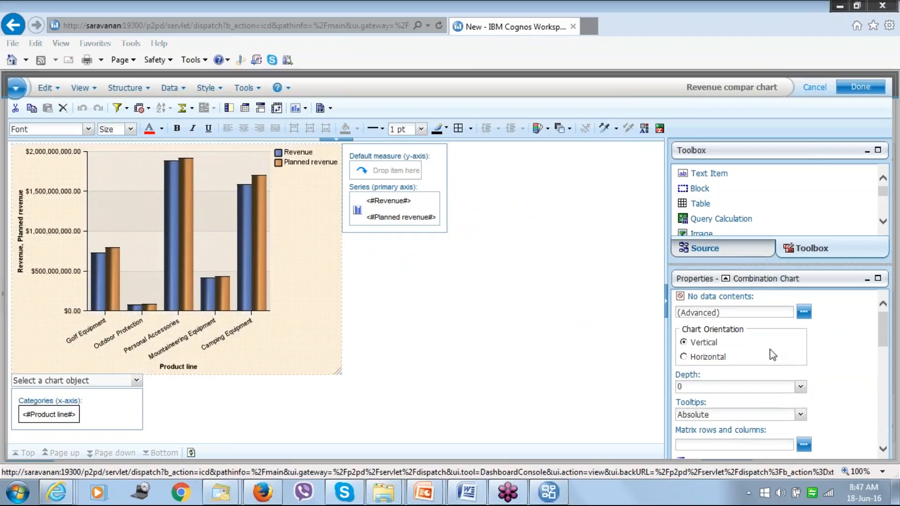
# - Review the combination chart's available properties, from chart orientation through material effects, font and name
pyautogui.scroll(-10, 773, 355)
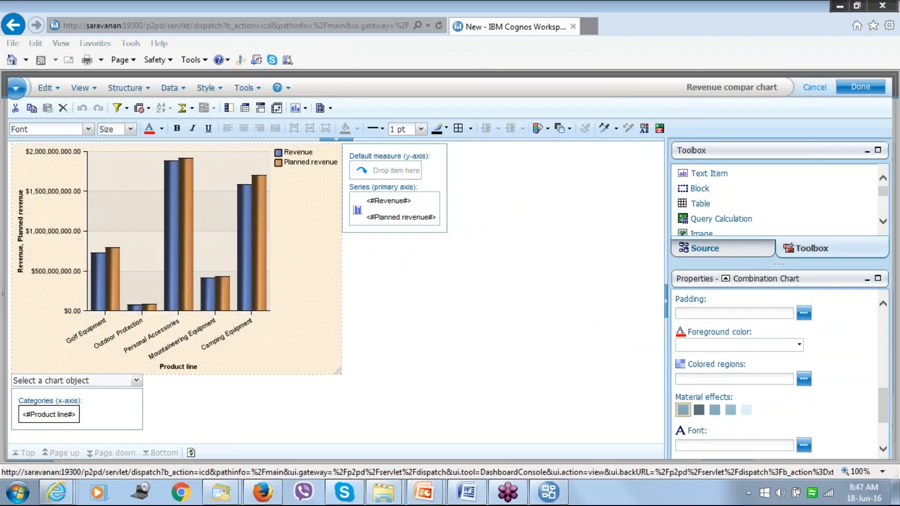
pyautogui.scroll(-2, 778, 370)
pyautogui.scroll(10, 778, 370)
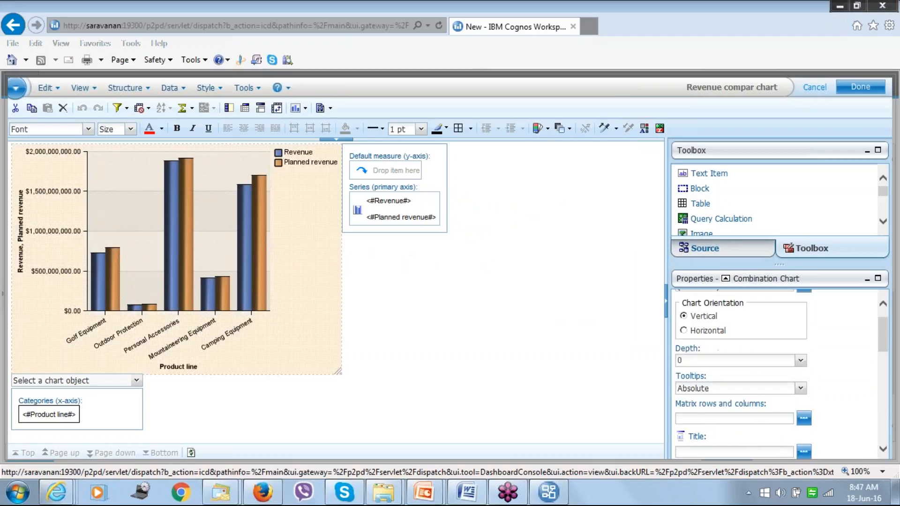
pyautogui.scroll(-8, 778, 370)
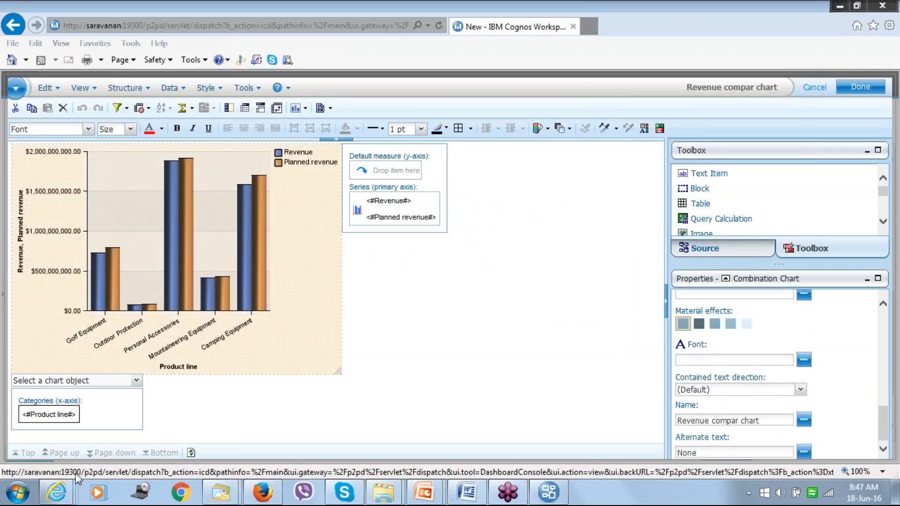
# - Switch to Report Studio and examine the properties of the list's Product line column body
pyautogui.moveTo(59, 492)
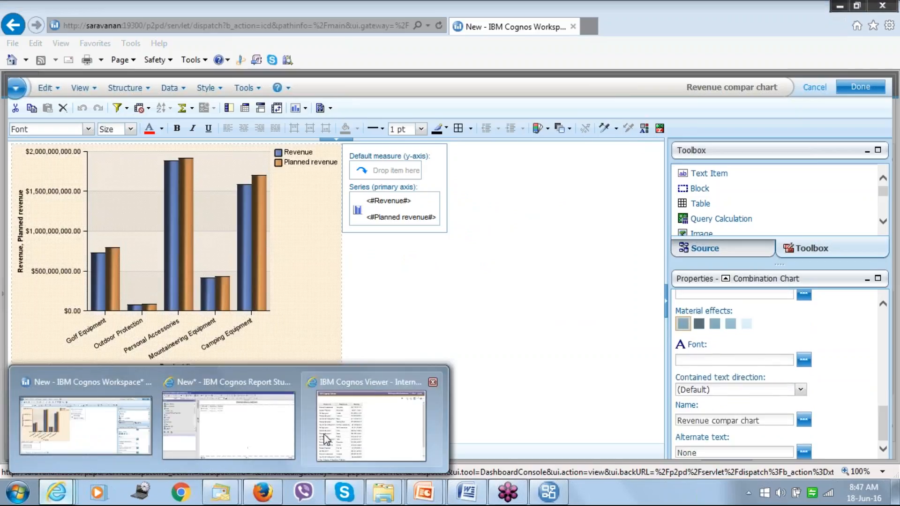
pyautogui.click(264, 427)
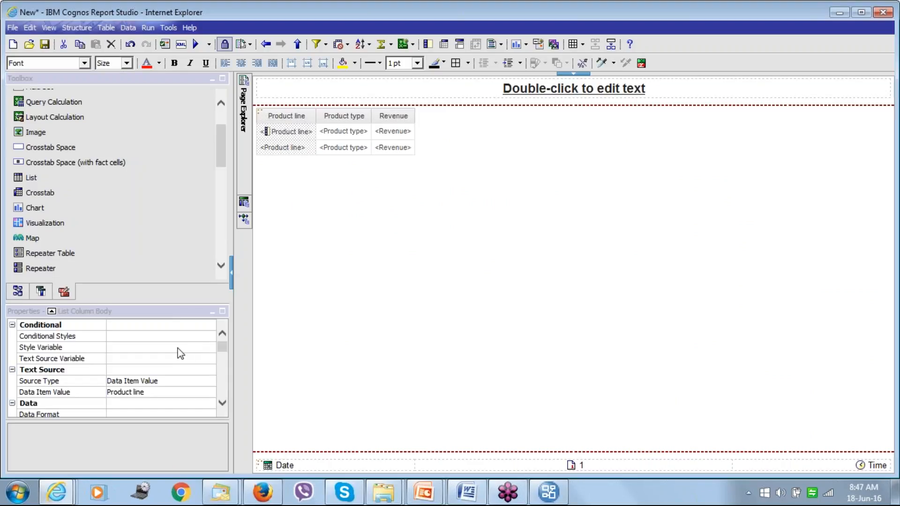
pyautogui.scroll(-1, 73, 328)
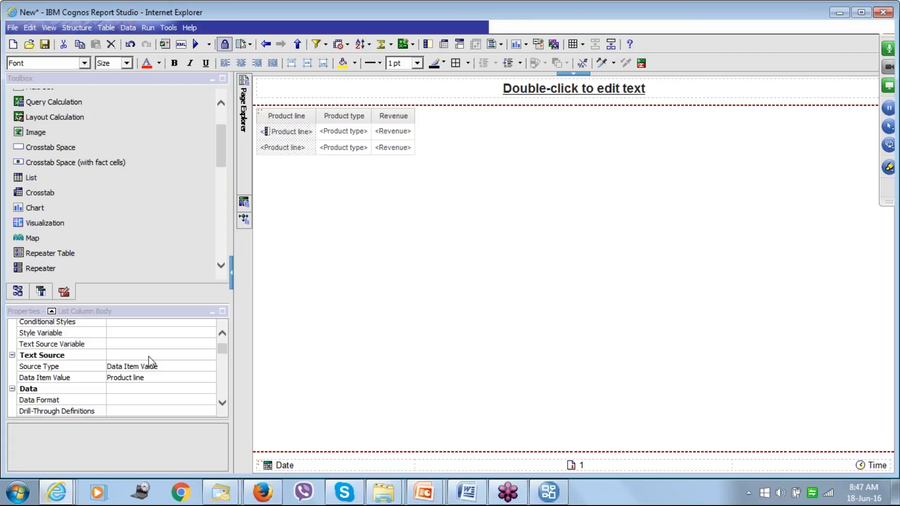
pyautogui.scroll(-3, 149, 361)
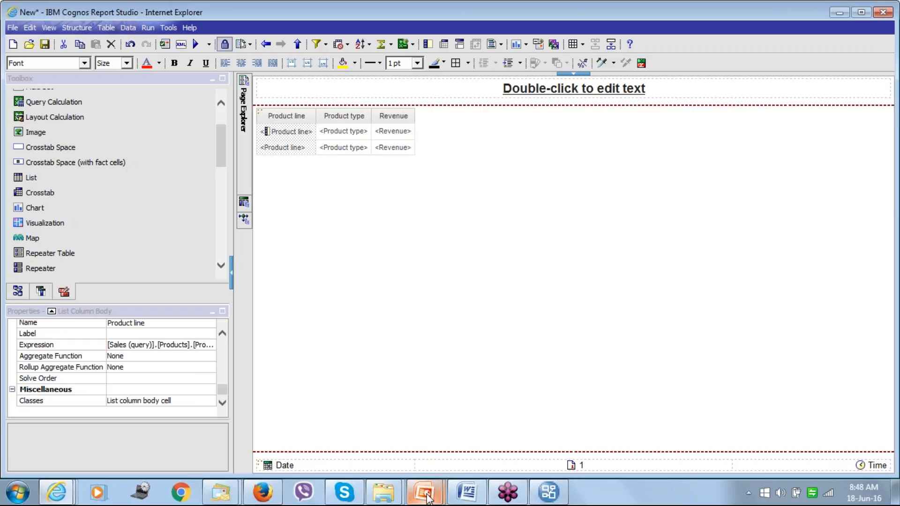
# - Switch to the PowerPoint slide show and review the Workspace Advance and Best Practice and Other topics slides
pyautogui.moveTo(426, 496)
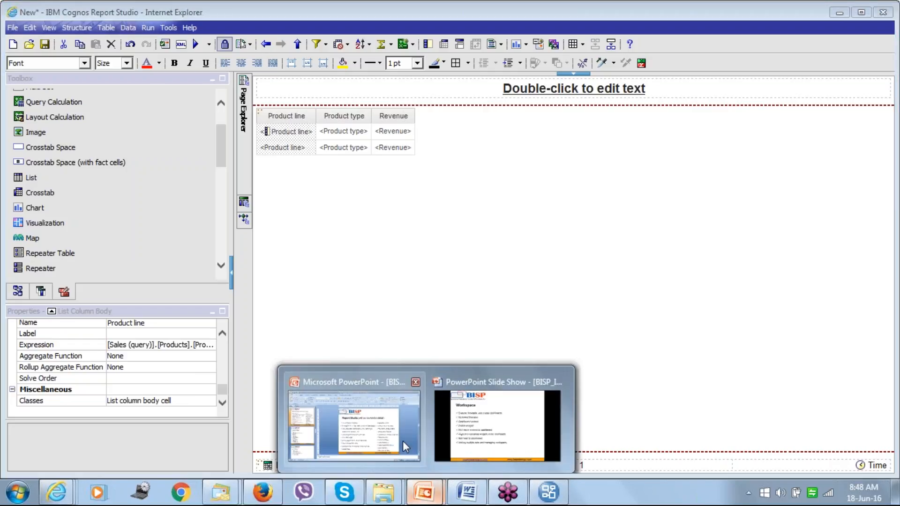
pyautogui.click(404, 441)
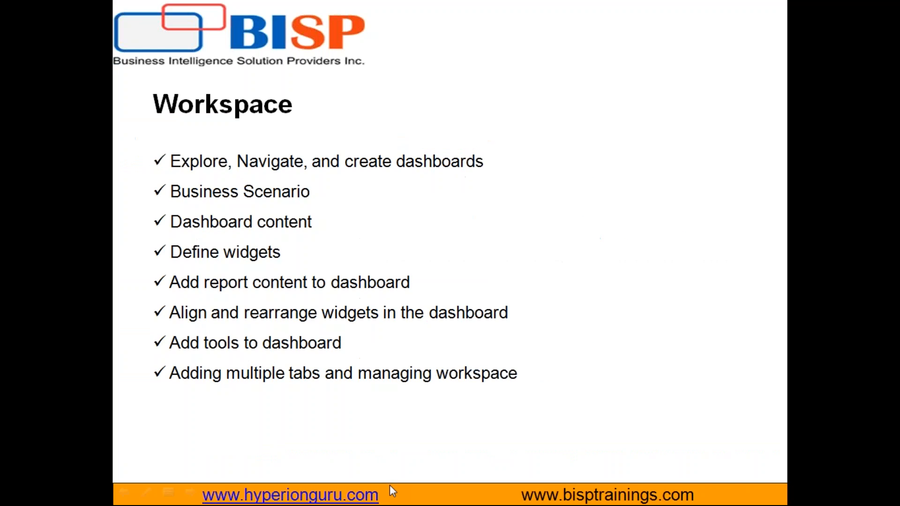
pyautogui.press('Right')
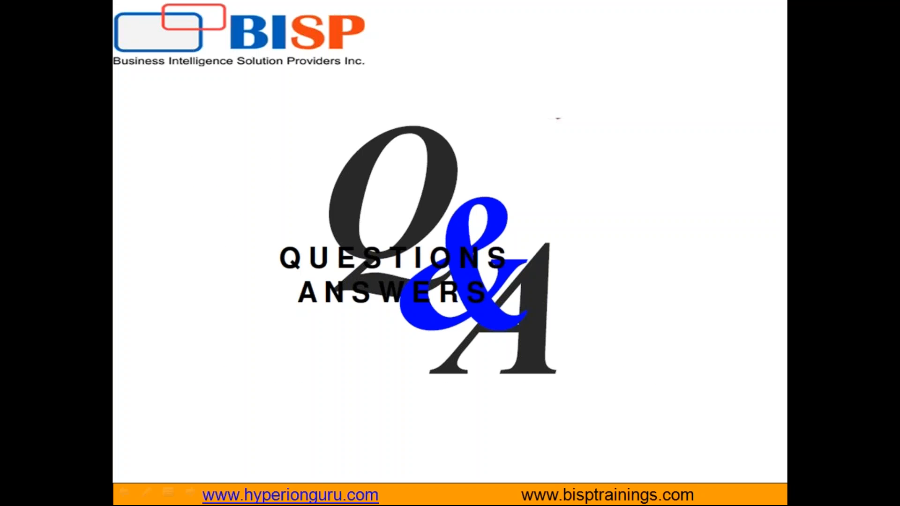
pyautogui.press('Left')
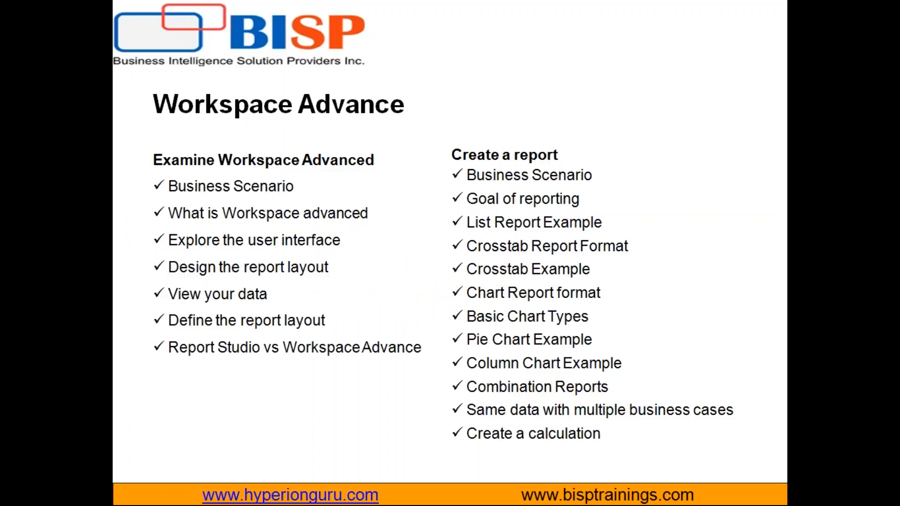
pyautogui.press('Left')
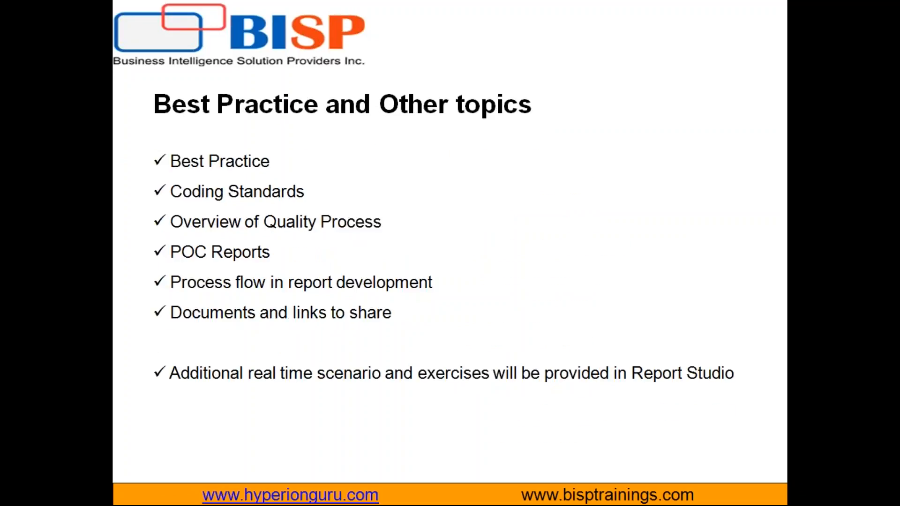
pyautogui.press('Right')
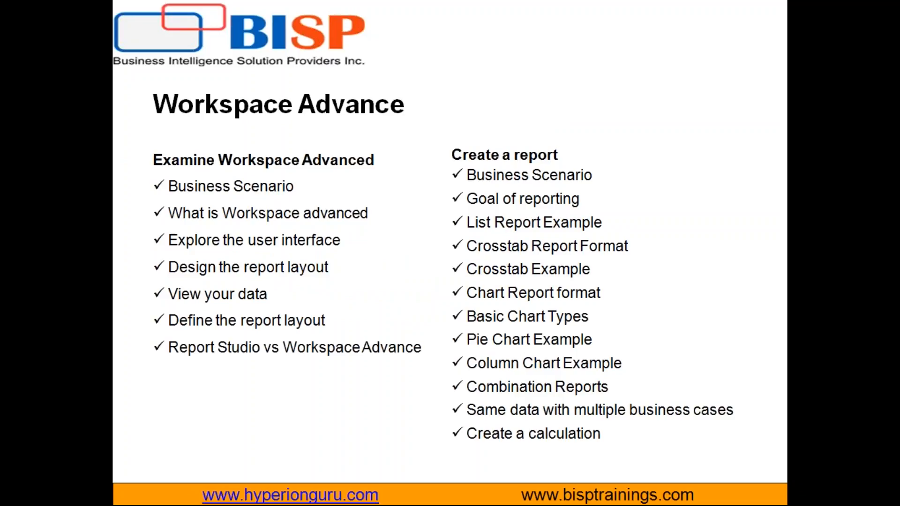
pyautogui.press('Right')
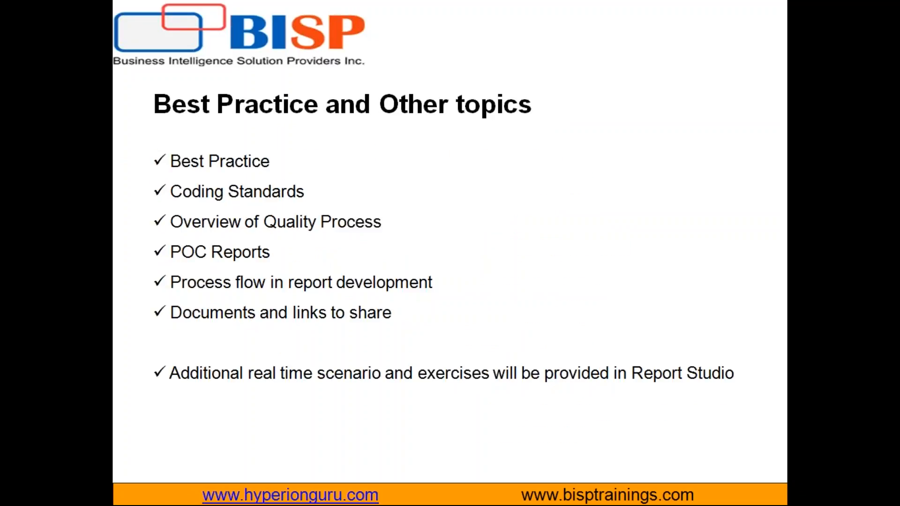